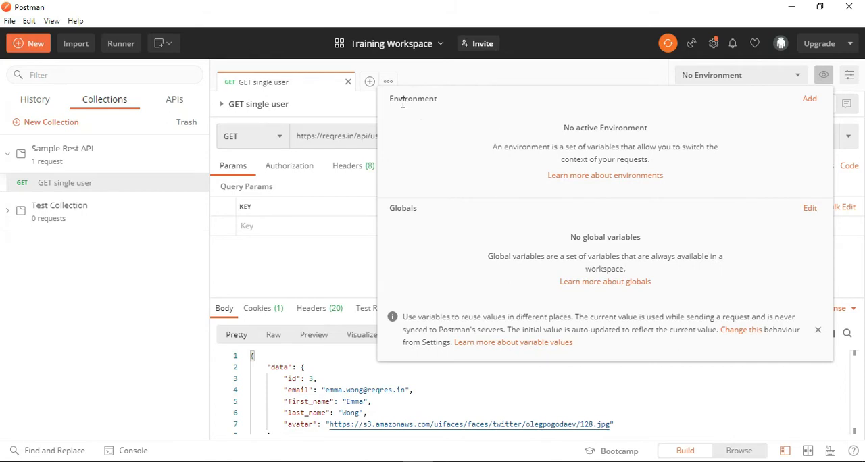
{"action": "left_click_drag", "start_coordinate": [418, 99], "coordinate": [403, 99]}
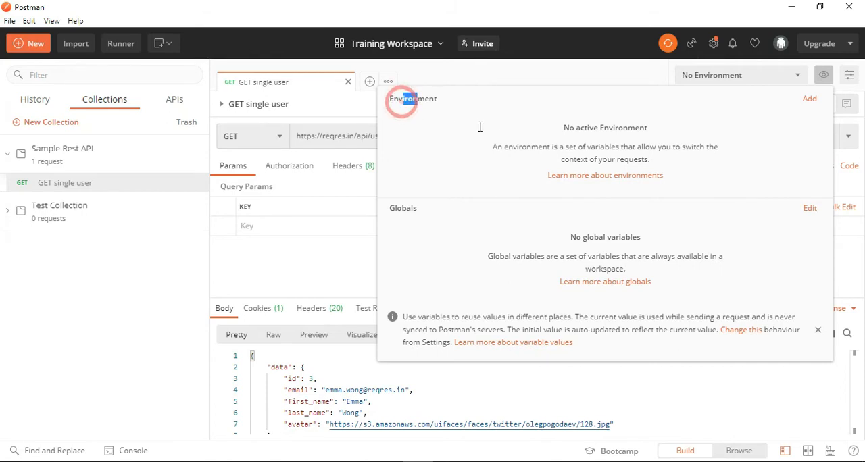
{"action": "left_click", "coordinate": [824, 75]}
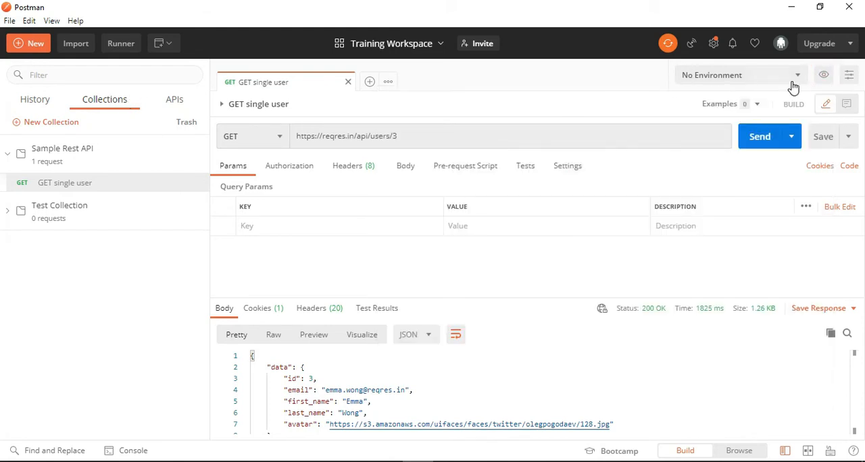
{"action": "left_click", "coordinate": [31, 46]}
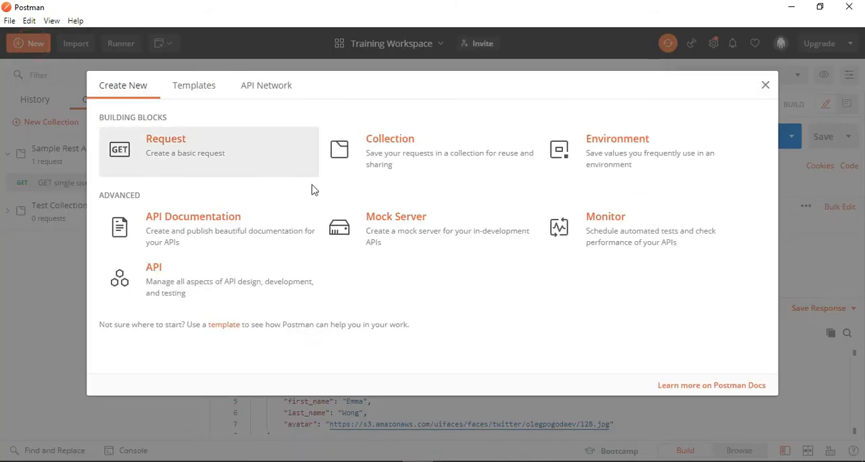
{"action": "left_click", "coordinate": [592, 153]}
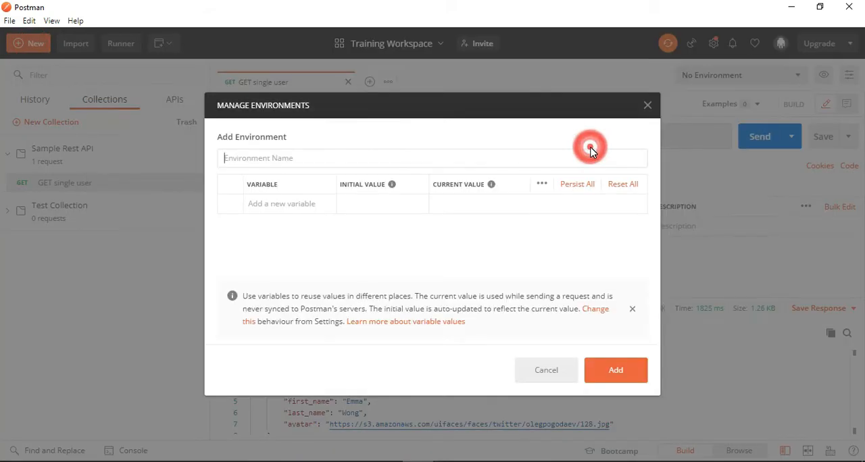
{"action": "left_click", "coordinate": [647, 106]}
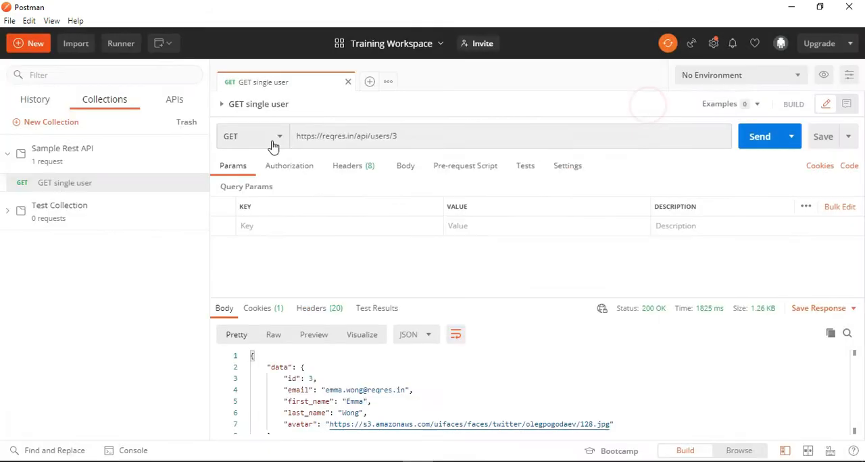
- Start adding a new environment and view the explanations of the initial value and current value columns
{"action": "left_click", "coordinate": [827, 77]}
{"action": "left_click", "coordinate": [811, 102]}
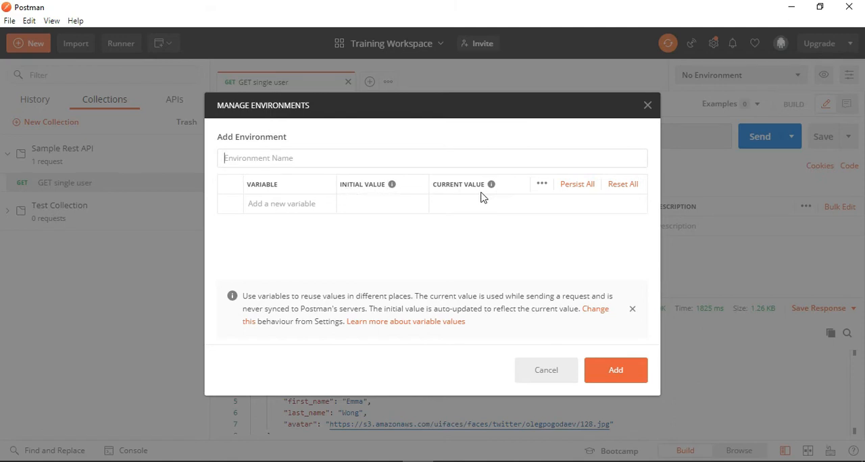
{"action": "left_click", "coordinate": [393, 190]}
{"action": "left_click", "coordinate": [393, 188]}
{"action": "mouse_move", "coordinate": [392, 190]}
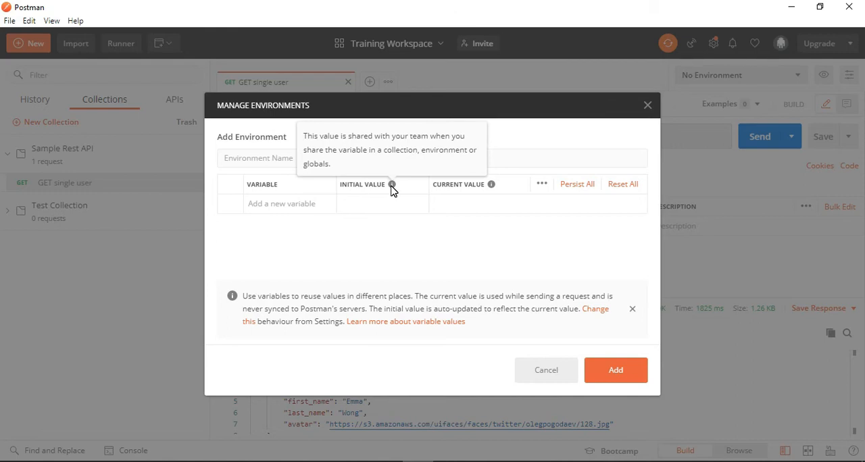
{"action": "mouse_move", "coordinate": [492, 188]}
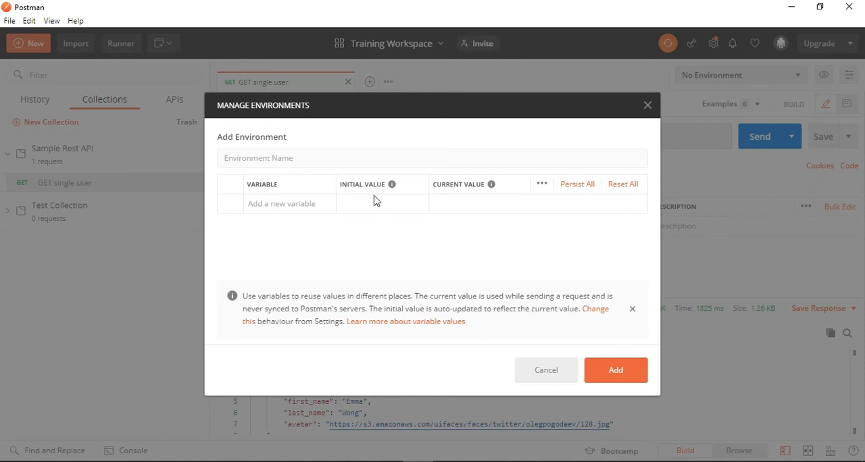
- Name the new environment "Testing"
{"action": "left_click", "coordinate": [270, 158]}
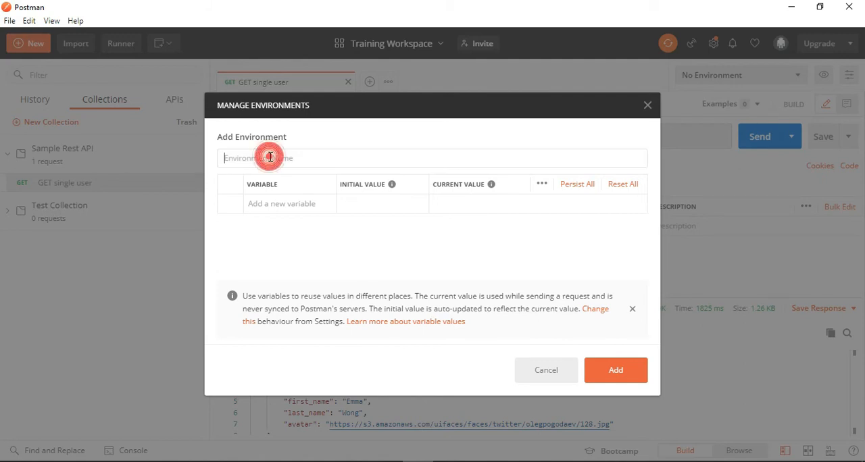
{"action": "type", "text": "Tes"}
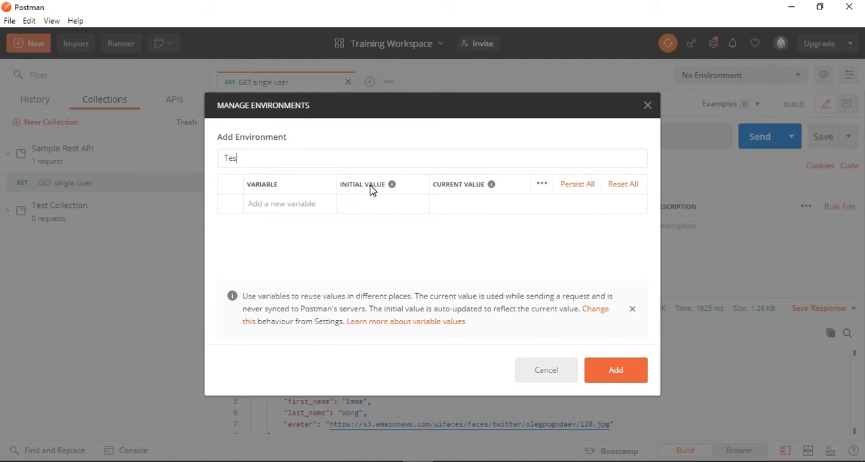
{"action": "type", "text": "tig m"}
{"action": "key", "text": "BackSpace"}
{"action": "left_click", "coordinate": [280, 199]}
{"action": "type", "text": "URL"}
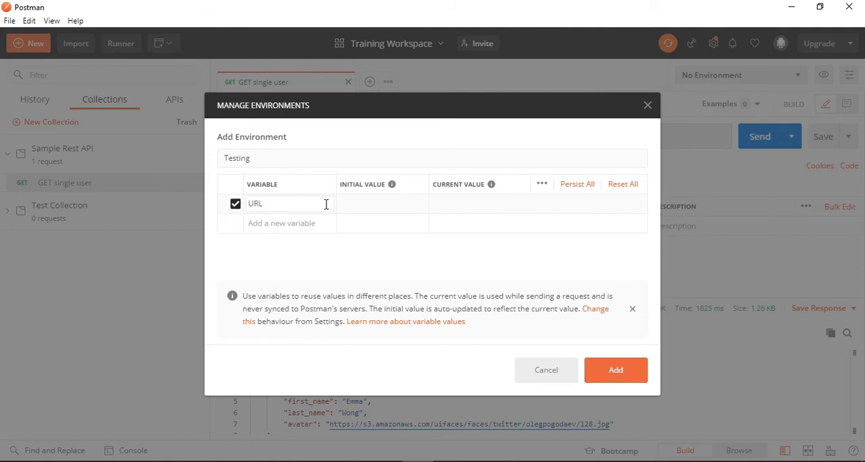
{"action": "left_click", "coordinate": [380, 205]}
{"action": "type", "text": "http"}
{"action": "type", "text": "s://reqres.com"}
{"action": "left_click", "coordinate": [379, 204]}
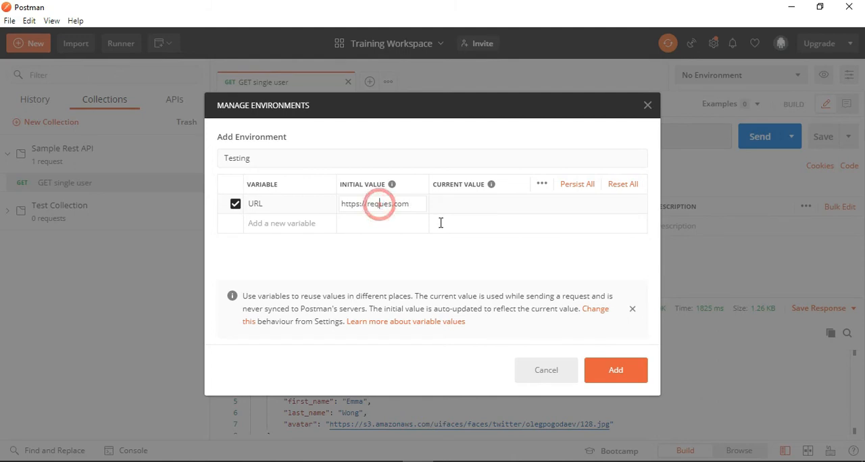
{"action": "type", "text": "r"}
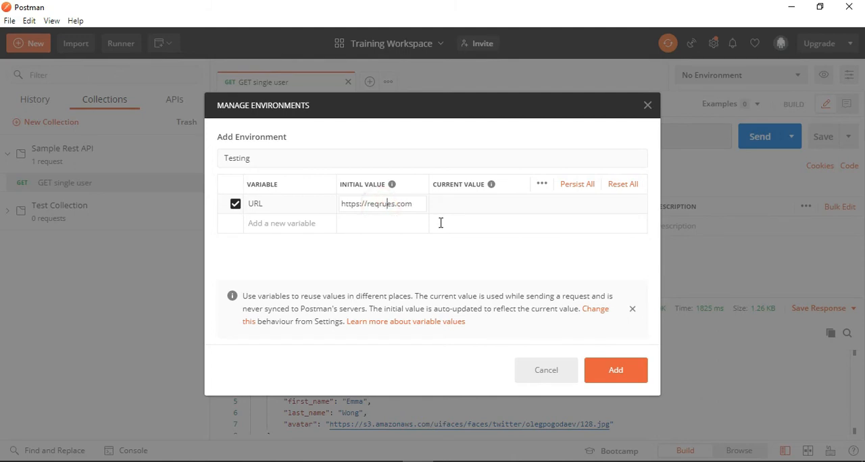
{"action": "key", "text": "Delete"}
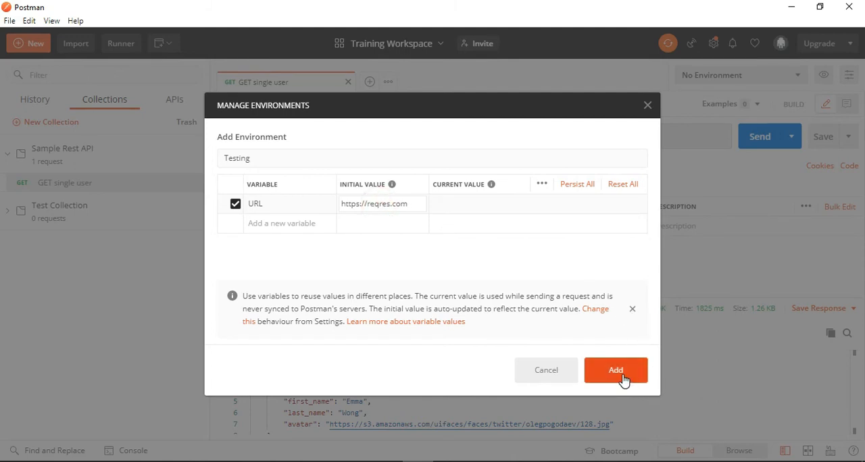
{"action": "left_click", "coordinate": [616, 370]}
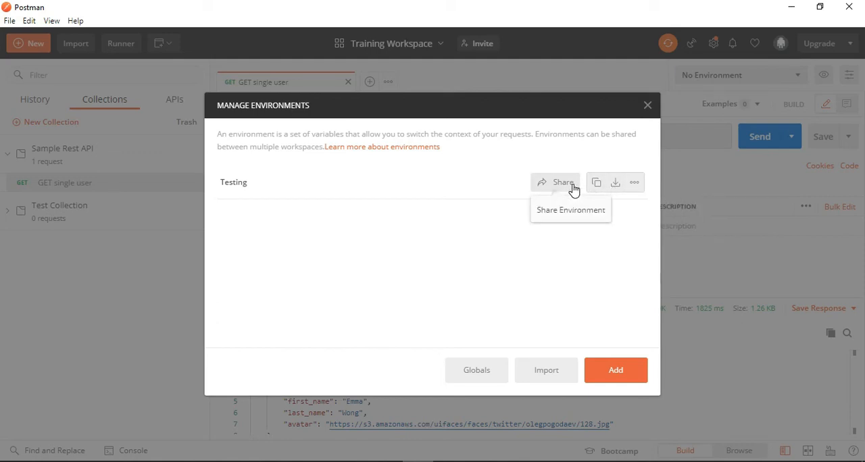
{"action": "left_click", "coordinate": [635, 183]}
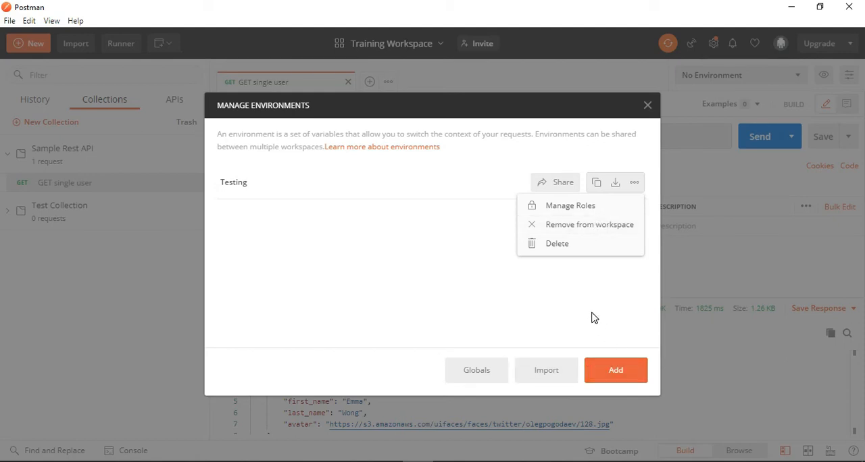
{"action": "left_click", "coordinate": [593, 316]}
{"action": "left_click", "coordinate": [628, 370]}
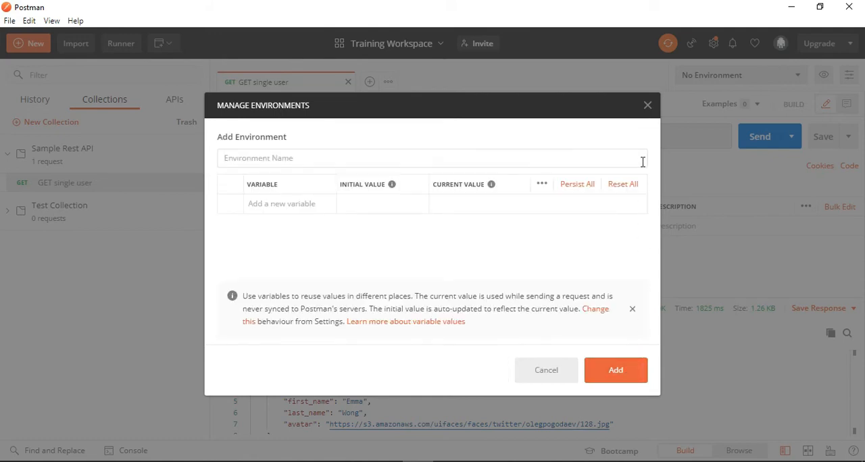
{"action": "left_click", "coordinate": [538, 378]}
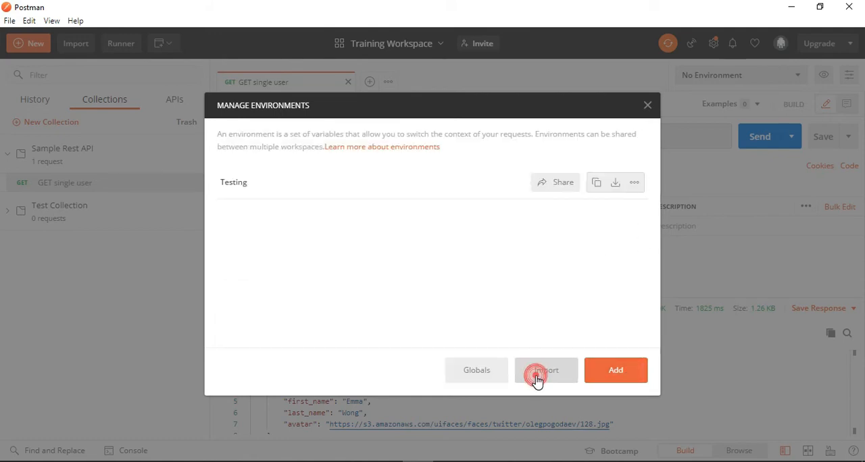
- Close the environment manager and make Testing the active environment
{"action": "left_click", "coordinate": [647, 107]}
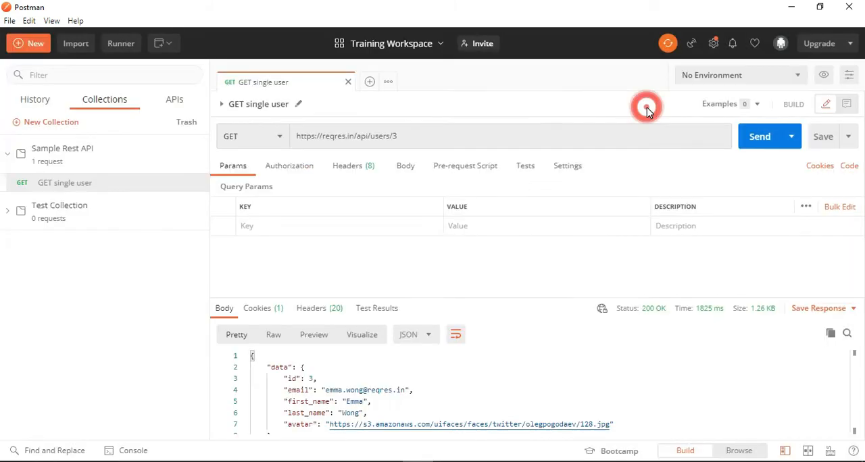
{"action": "left_click", "coordinate": [755, 75]}
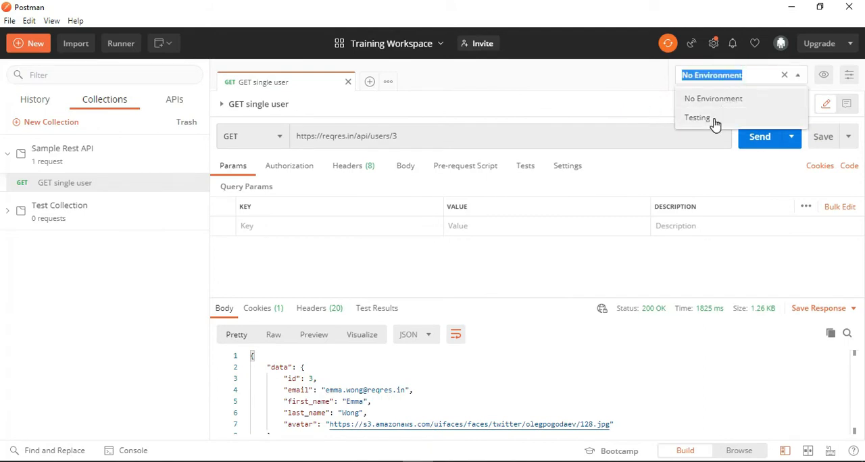
{"action": "left_click", "coordinate": [821, 75]}
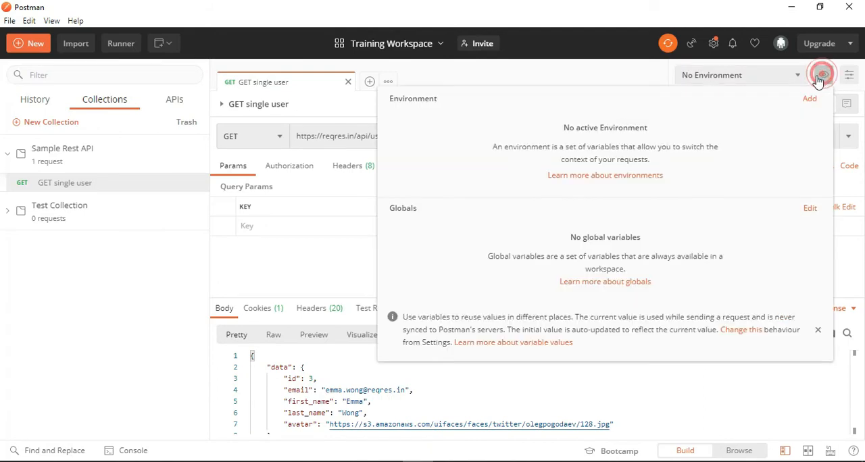
{"action": "left_click", "coordinate": [777, 75]}
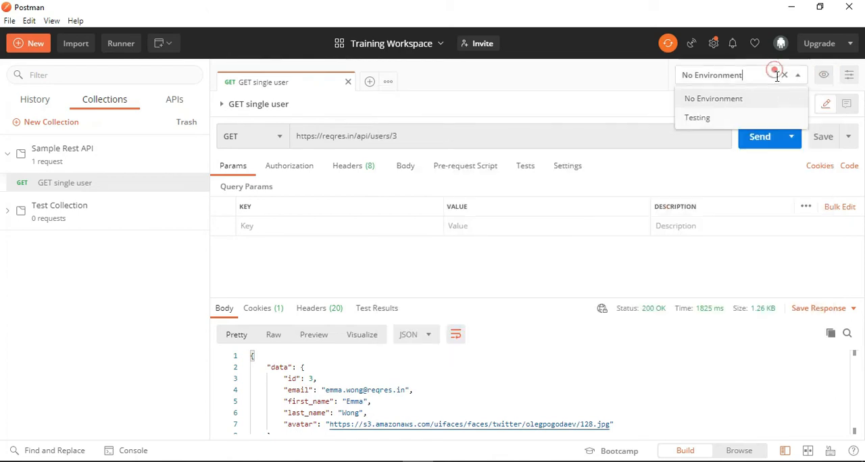
{"action": "left_click", "coordinate": [713, 123]}
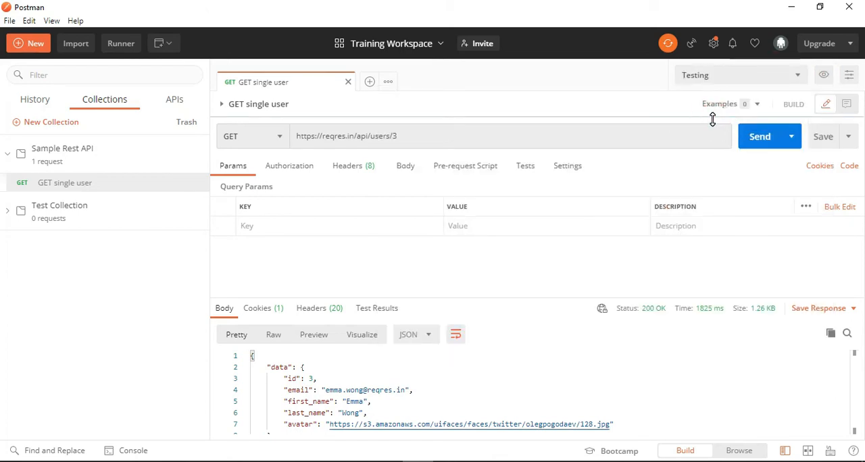
- Review the Testing environment's variables and the global variables editor, and leave without adding a global variable
{"action": "left_click", "coordinate": [823, 76]}
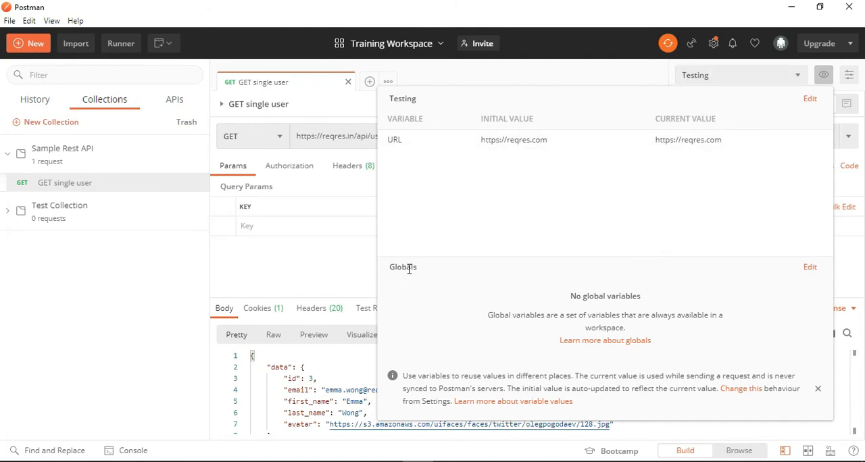
{"action": "left_click_drag", "start_coordinate": [409, 269], "coordinate": [395, 269]}
{"action": "left_click", "coordinate": [538, 284]}
{"action": "left_click", "coordinate": [810, 269]}
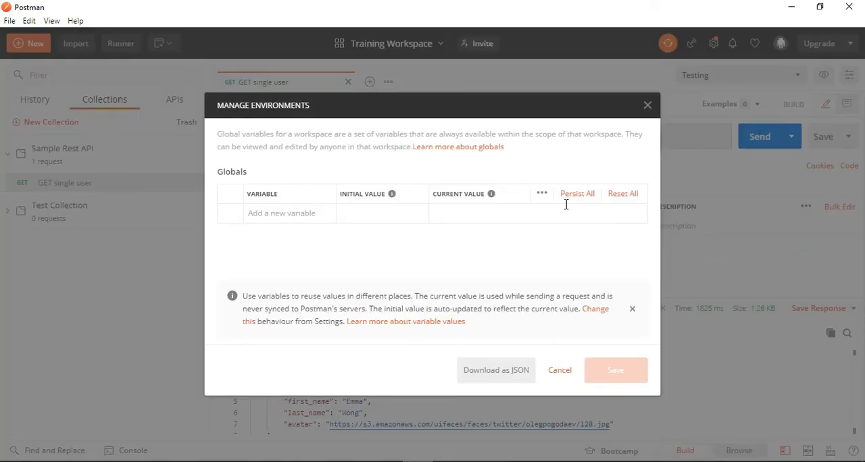
{"action": "left_click", "coordinate": [372, 209]}
{"action": "left_click", "coordinate": [558, 372]}
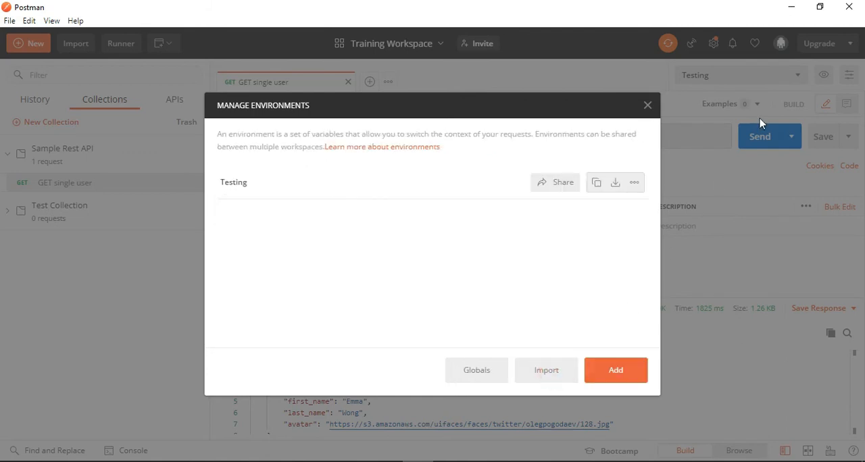
{"action": "left_click", "coordinate": [648, 106]}
{"action": "left_click", "coordinate": [805, 78]}
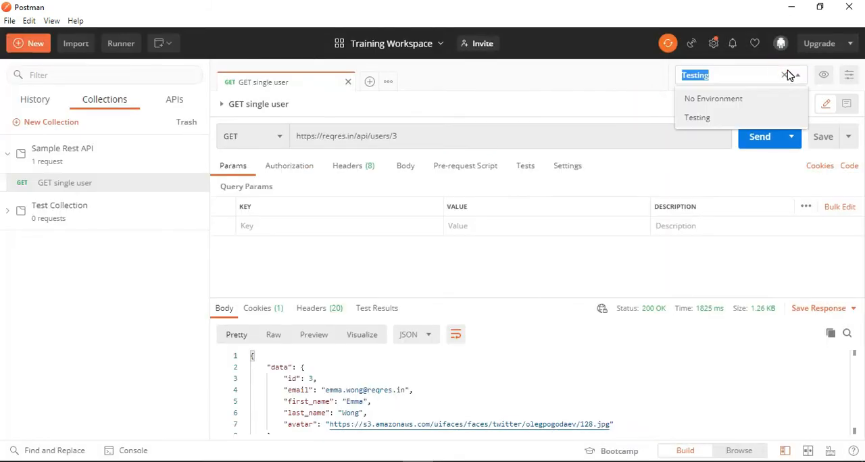
{"action": "left_click", "coordinate": [772, 72]}
{"action": "left_click", "coordinate": [567, 88]}
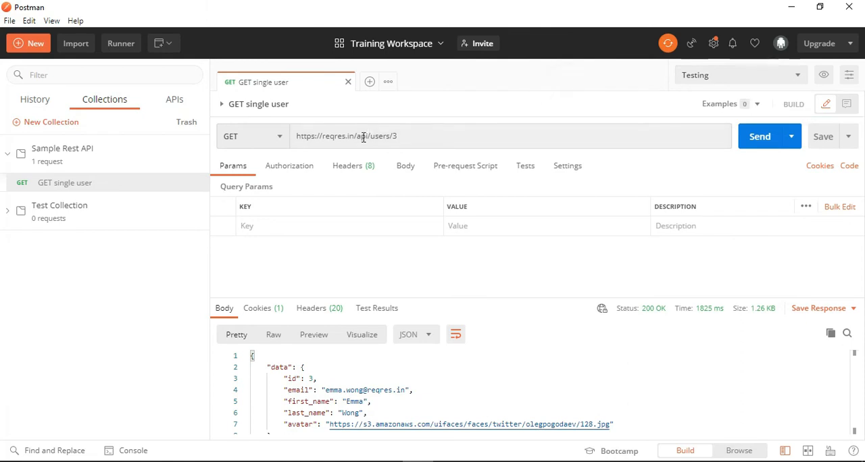
{"action": "double_click", "coordinate": [438, 139]}
{"action": "left_click", "coordinate": [476, 79]}
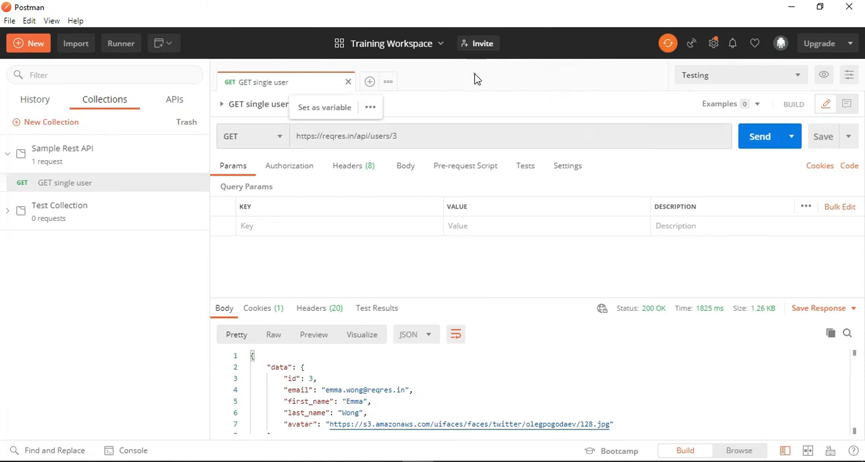
{"action": "left_click", "coordinate": [726, 77]}
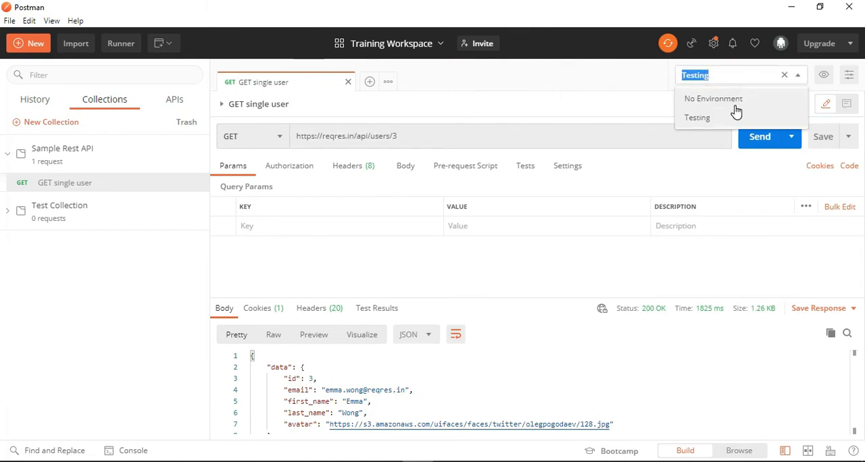
{"action": "left_click", "coordinate": [478, 79]}
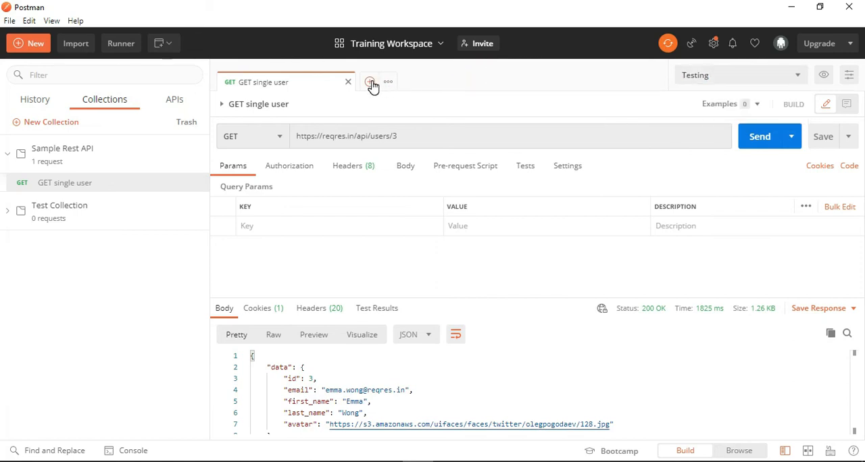
- Create a blank GET request, and in Chrome open the reqres.in List Users endpoint /api/users?page=2
{"action": "left_click", "coordinate": [370, 82]}
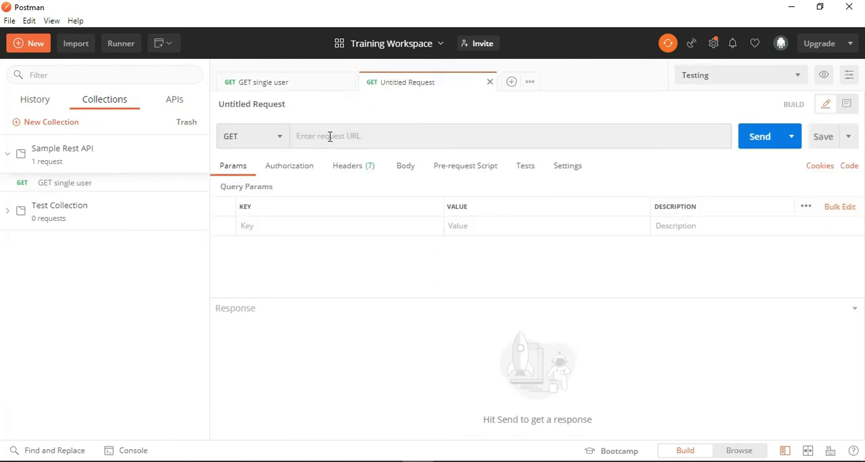
{"action": "left_click", "coordinate": [329, 136]}
{"action": "left_click", "coordinate": [366, 460]}
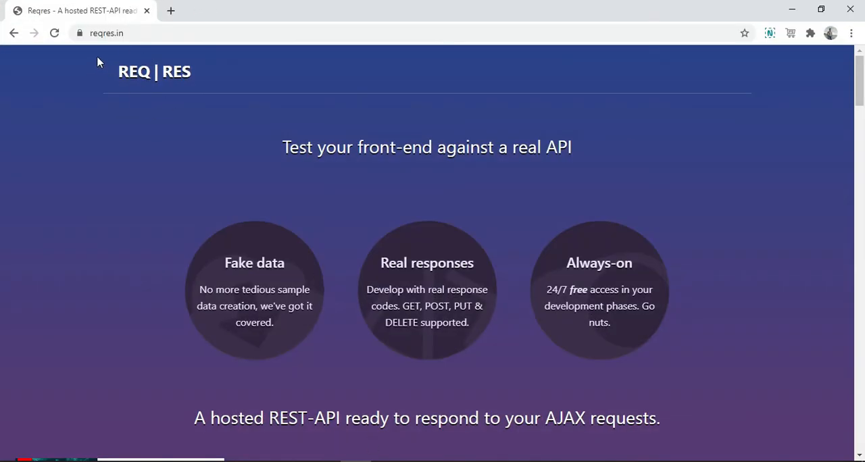
{"action": "scroll", "coordinate": [212, 108], "scroll_direction": "down", "scroll_amount": 8}
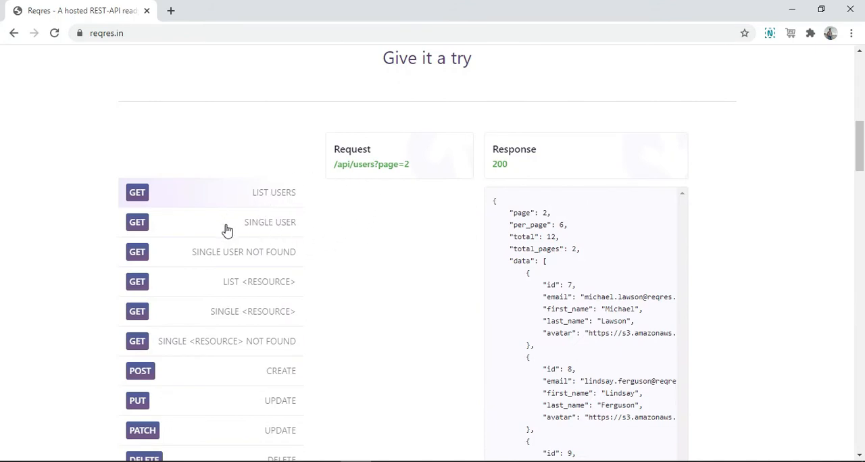
{"action": "left_click", "coordinate": [238, 196]}
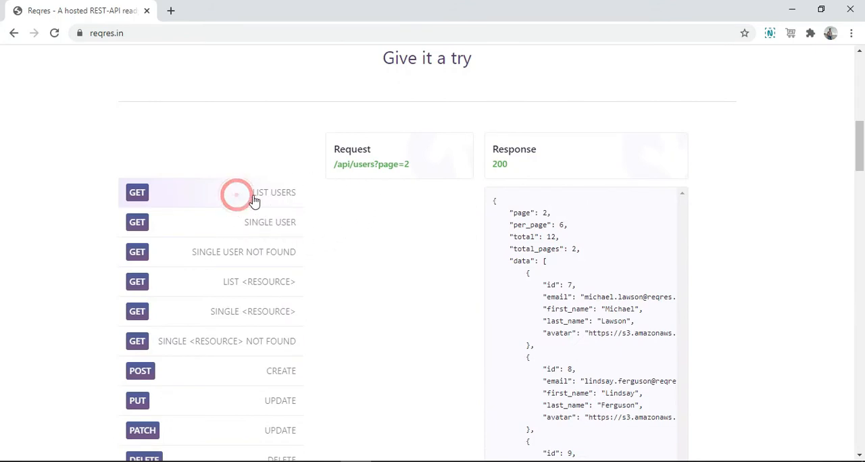
{"action": "left_click", "coordinate": [379, 166]}
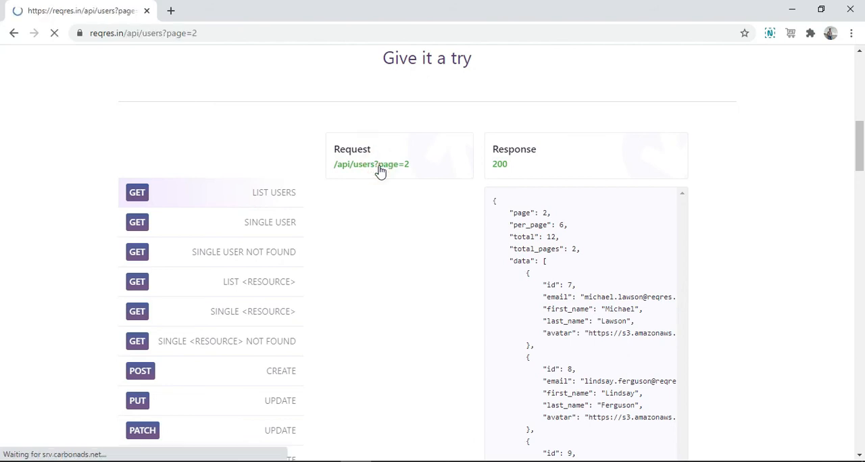
- Copy the List Users endpoint address from Chrome into the blank GET request in Postman, send it and check the response body
{"action": "left_click", "coordinate": [233, 30]}
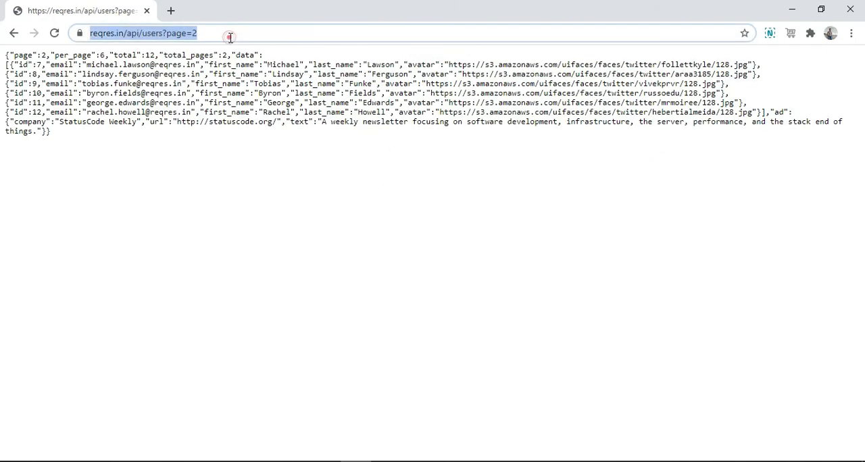
{"action": "key", "text": "ctrl+c"}
{"action": "key", "text": "alt+Tab"}
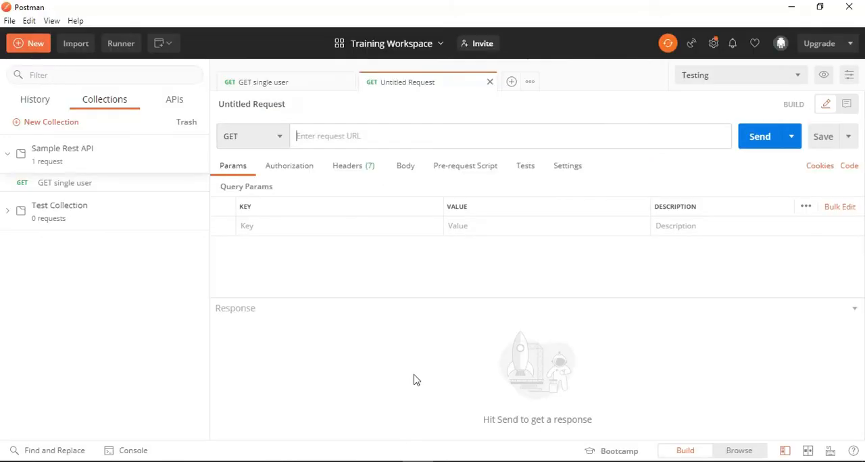
{"action": "left_click", "coordinate": [345, 135]}
{"action": "key", "text": "ctrl+v"}
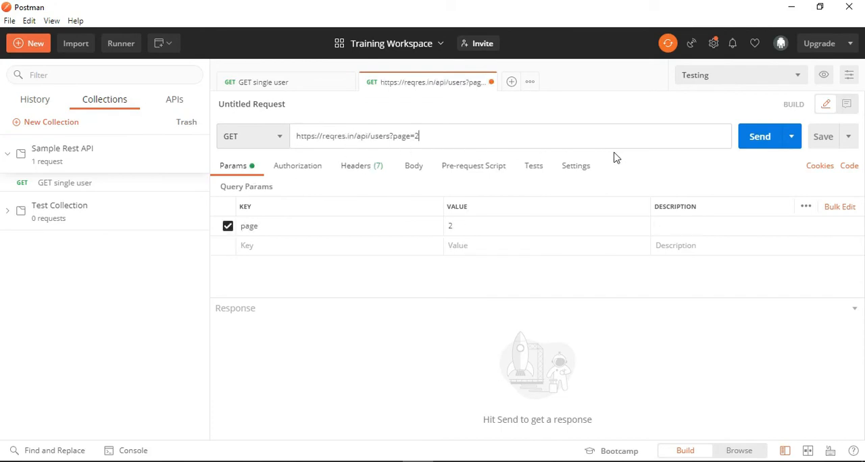
{"action": "left_click", "coordinate": [756, 145]}
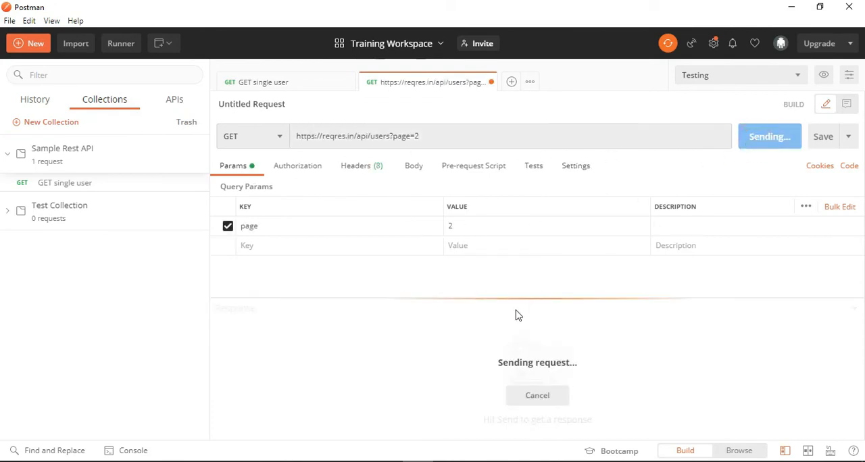
{"action": "scroll", "coordinate": [395, 359], "scroll_direction": "down", "scroll_amount": 1}
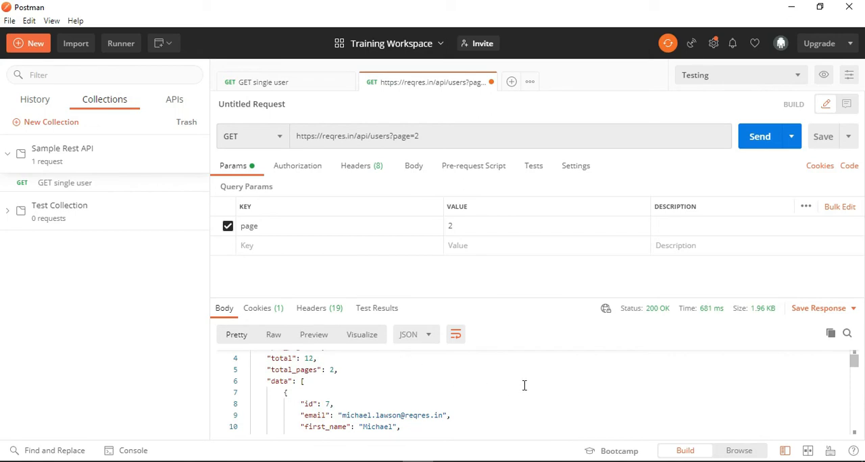
{"action": "scroll", "coordinate": [524, 385], "scroll_direction": "up", "scroll_amount": 1}
- Save the request as "list of user" in the Sample Rest API collection
{"action": "left_click", "coordinate": [825, 139]}
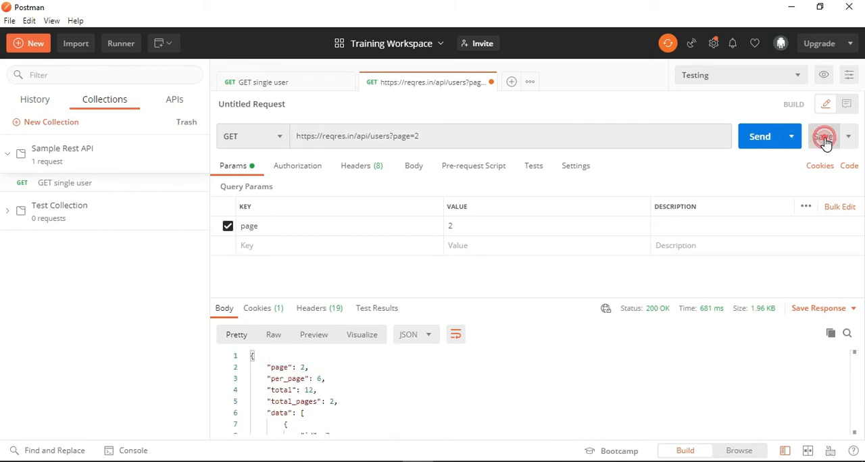
{"action": "triple_click", "coordinate": [456, 182]}
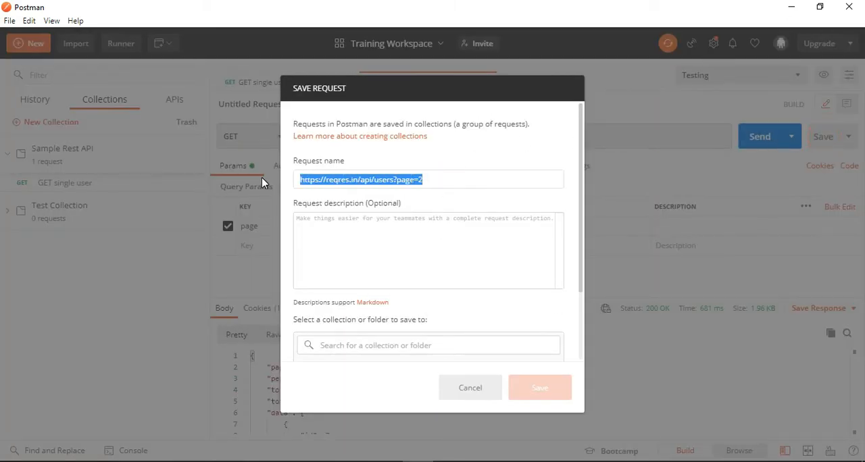
{"action": "key", "text": "BackSpace"}
{"action": "type", "text": "list of user"}
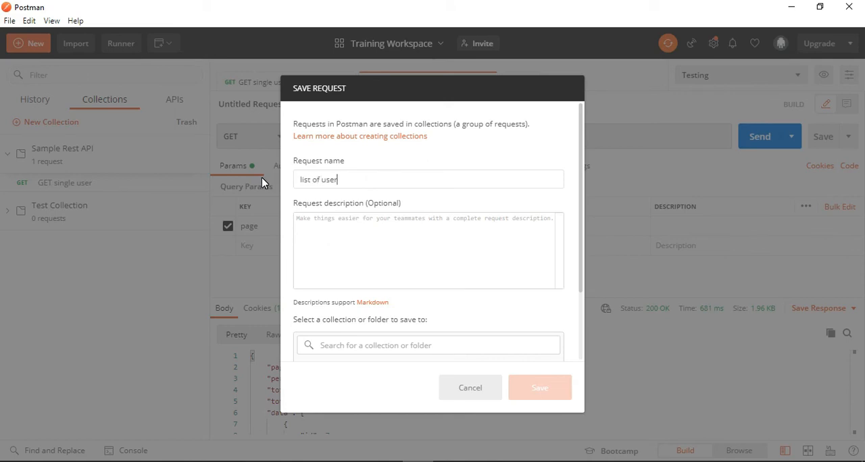
{"action": "key", "text": "Return"}
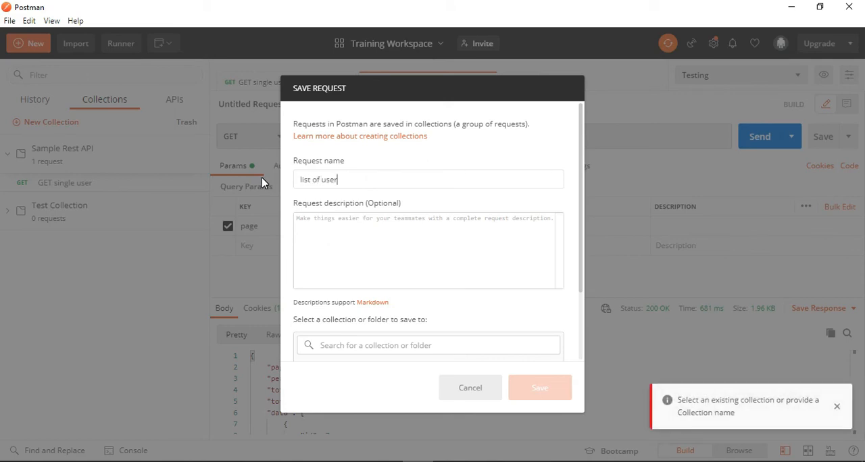
{"action": "left_click", "coordinate": [442, 345]}
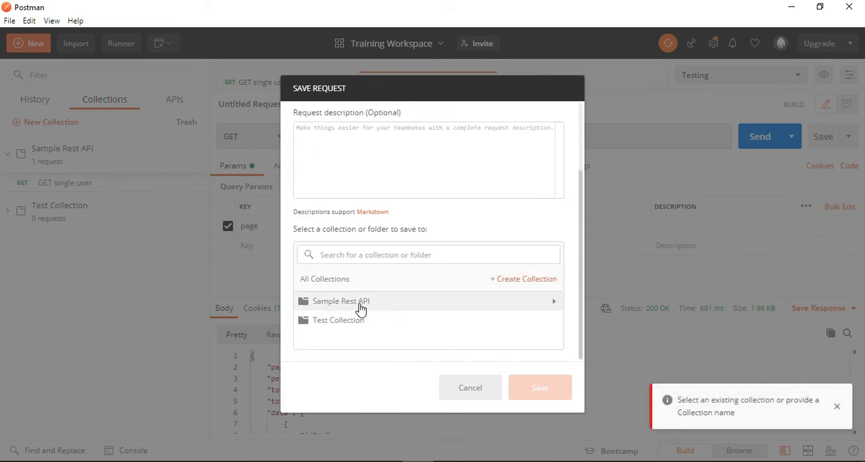
{"action": "left_click", "coordinate": [354, 303]}
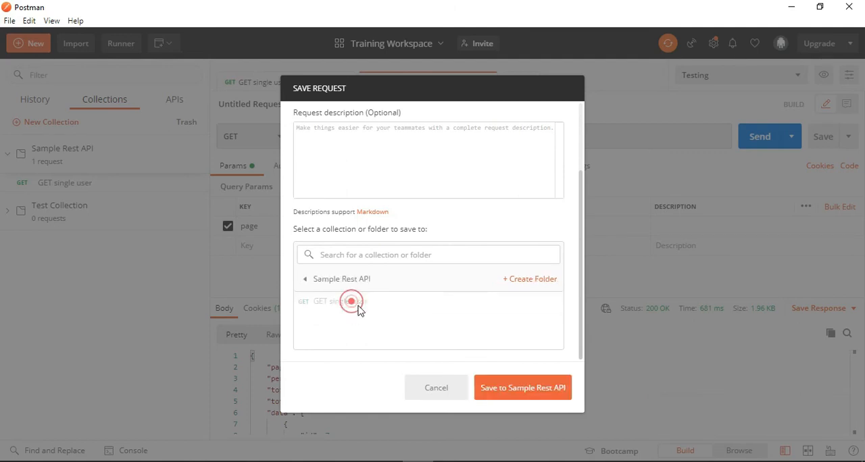
{"action": "left_click", "coordinate": [525, 383]}
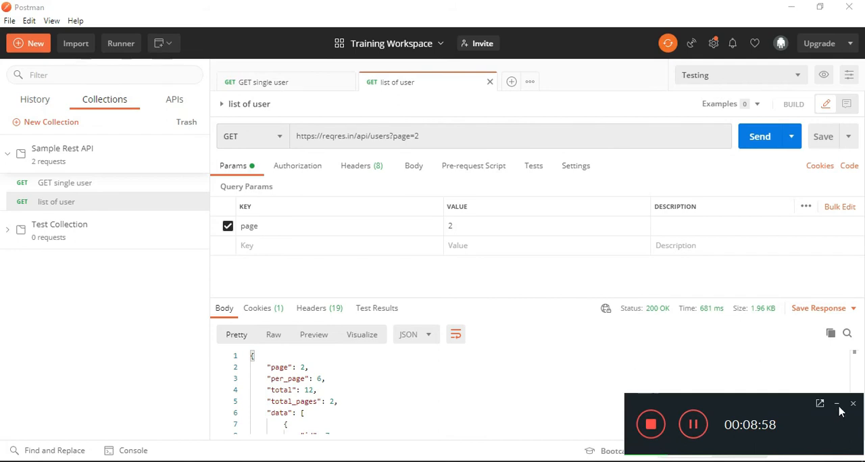
{"action": "left_click", "coordinate": [837, 405]}
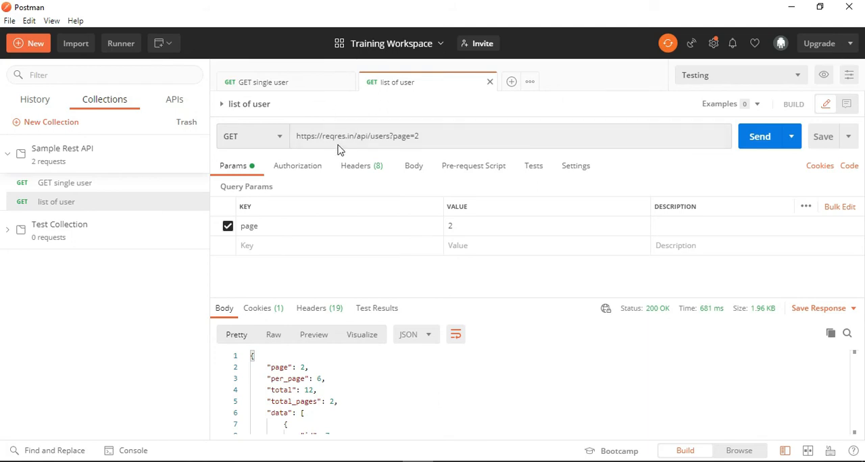
{"action": "left_click", "coordinate": [318, 86]}
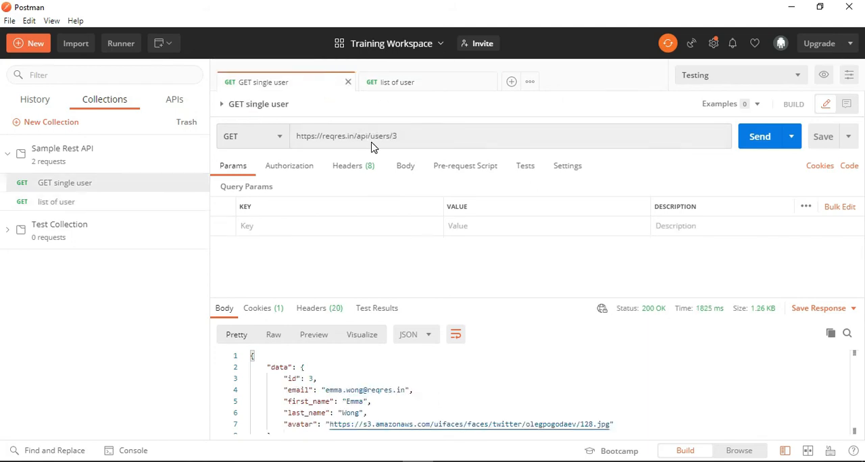
{"action": "left_click", "coordinate": [408, 87]}
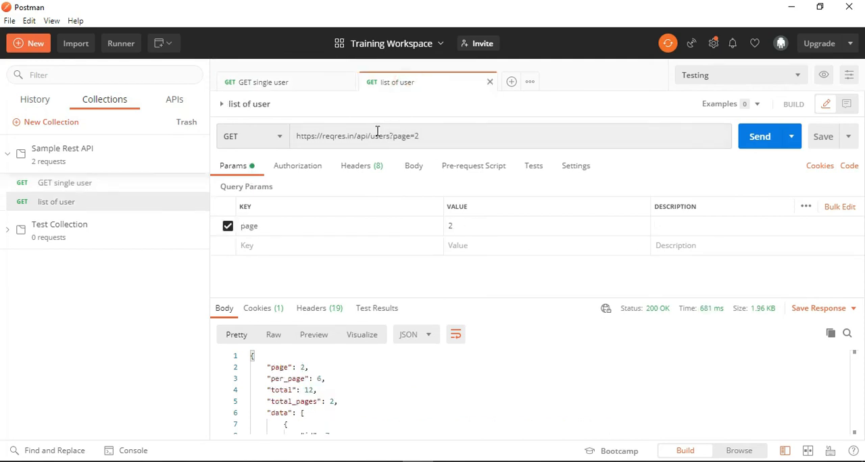
{"action": "left_click_drag", "start_coordinate": [370, 136], "coordinate": [297, 138]}
{"action": "key", "text": "ctrl+c"}
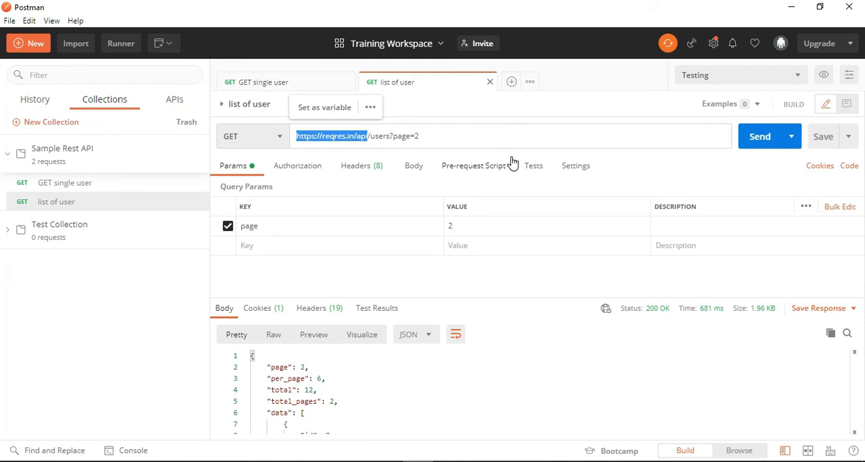
{"action": "left_click", "coordinate": [823, 77]}
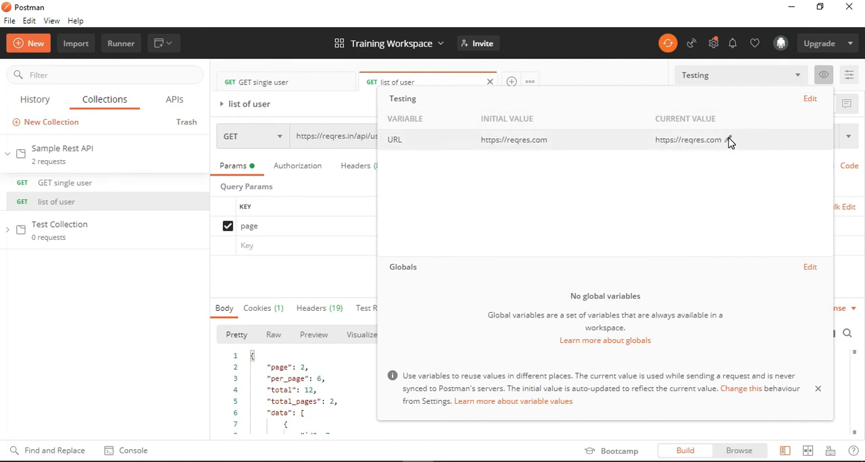
{"action": "left_click", "coordinate": [728, 141]}
{"action": "left_click", "coordinate": [582, 140]}
{"action": "left_click", "coordinate": [811, 101]}
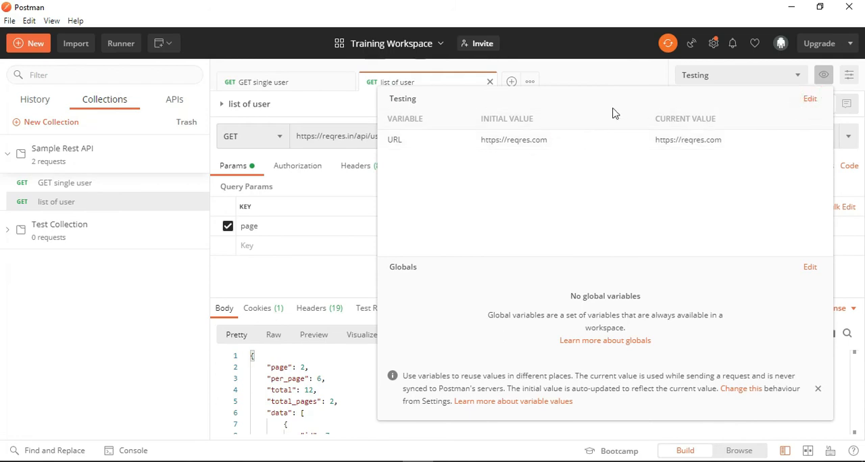
{"action": "left_click", "coordinate": [408, 216]}
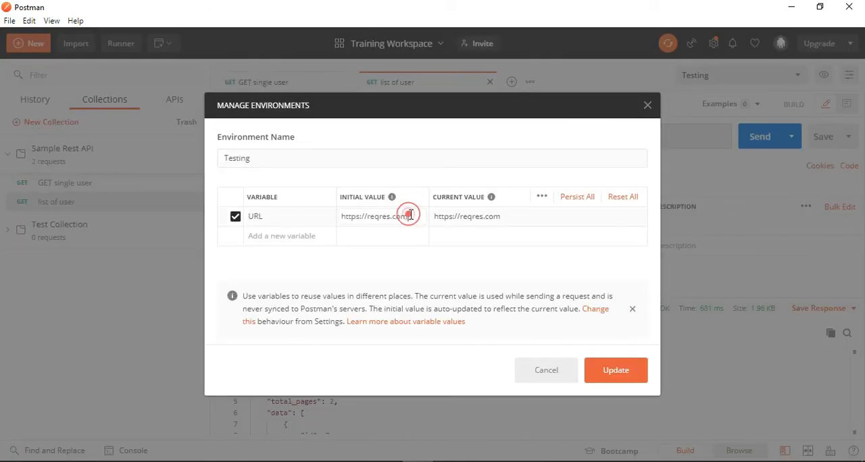
{"action": "key", "text": "ctrl+a"}
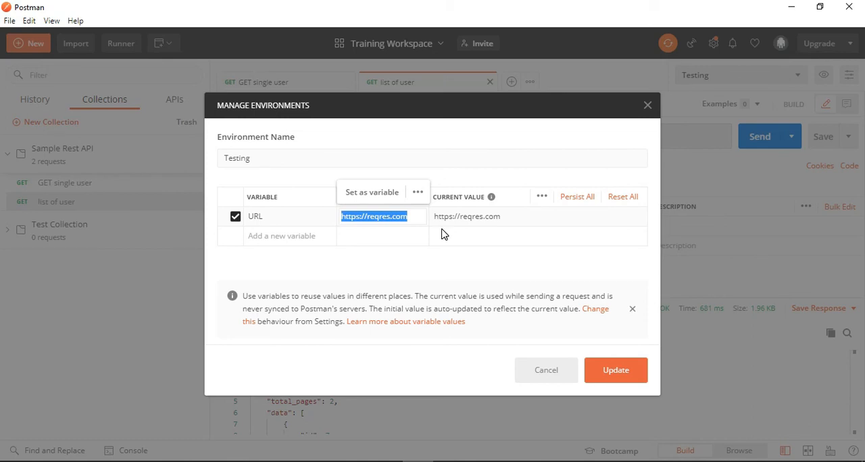
{"action": "key", "text": "ctrl+v"}
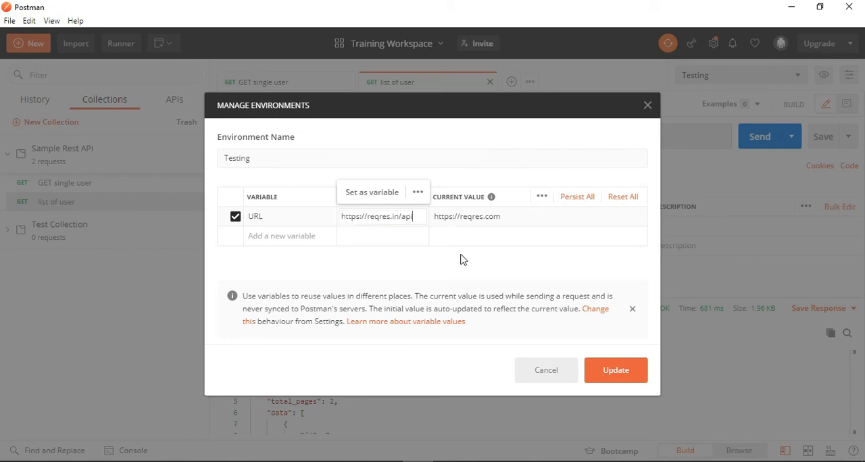
{"action": "left_click", "coordinate": [615, 377]}
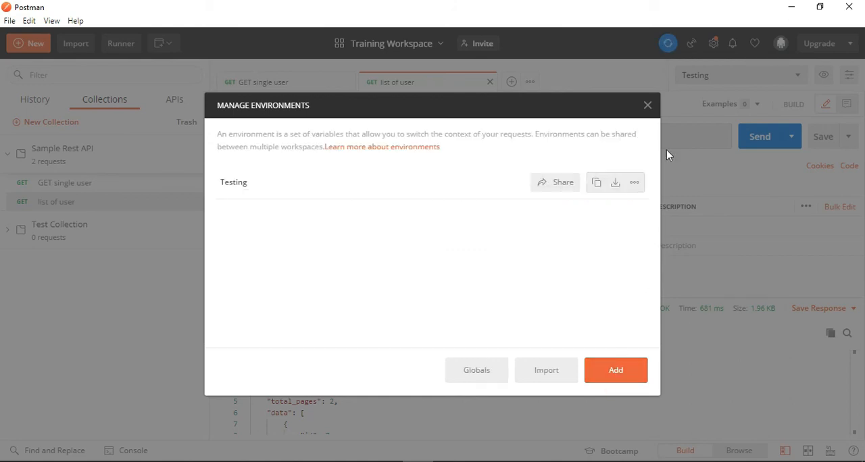
{"action": "left_click", "coordinate": [648, 106]}
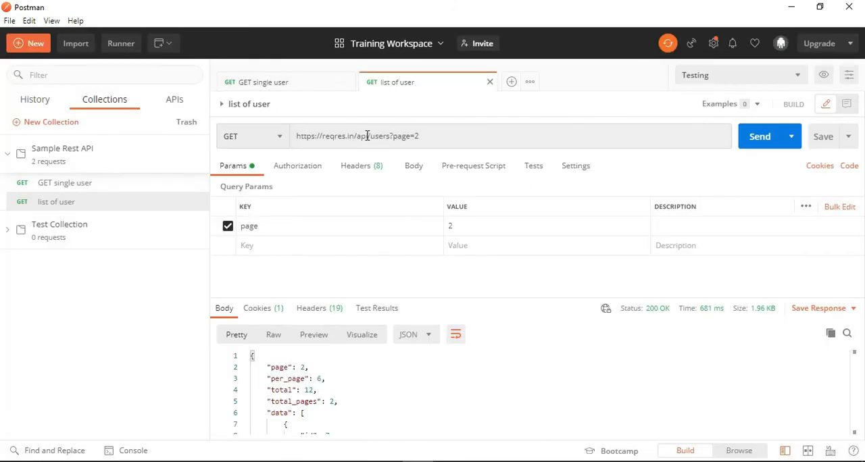
- Replace the base address in the list of user request with the variable {{URL}}, keeping /users?page=2
{"action": "left_click_drag", "start_coordinate": [296, 136], "coordinate": [367, 136]}
{"action": "key", "text": "ctrl+c"}
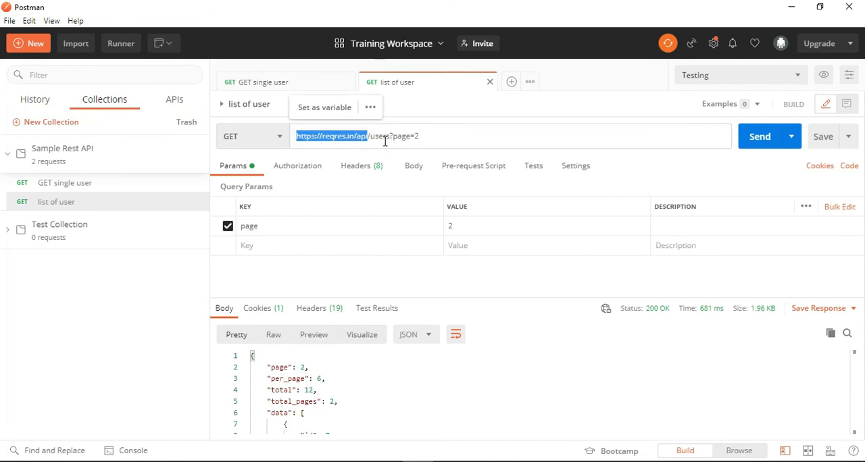
{"action": "type", "text": "{{"}
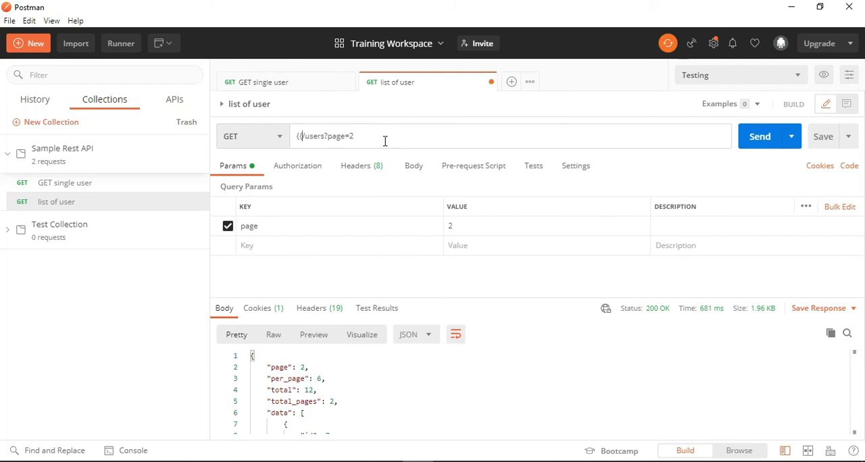
{"action": "type", "text": "URL}}"}
{"action": "left_click", "coordinate": [345, 185]}
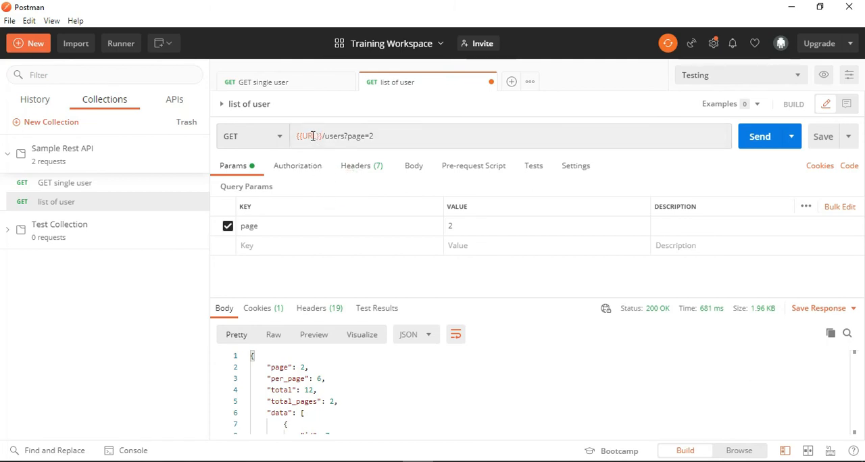
{"action": "mouse_move", "coordinate": [313, 136]}
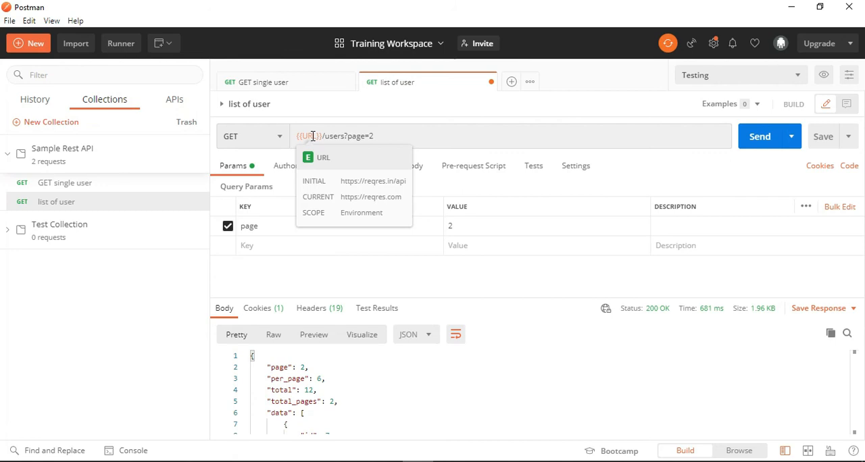
{"action": "left_click", "coordinate": [824, 76]}
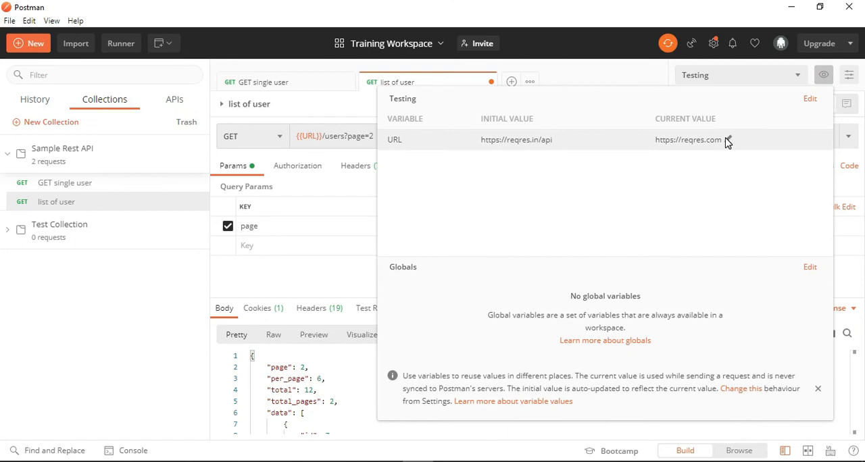
{"action": "left_click", "coordinate": [728, 140]}
{"action": "key", "text": "ctrl+v"}
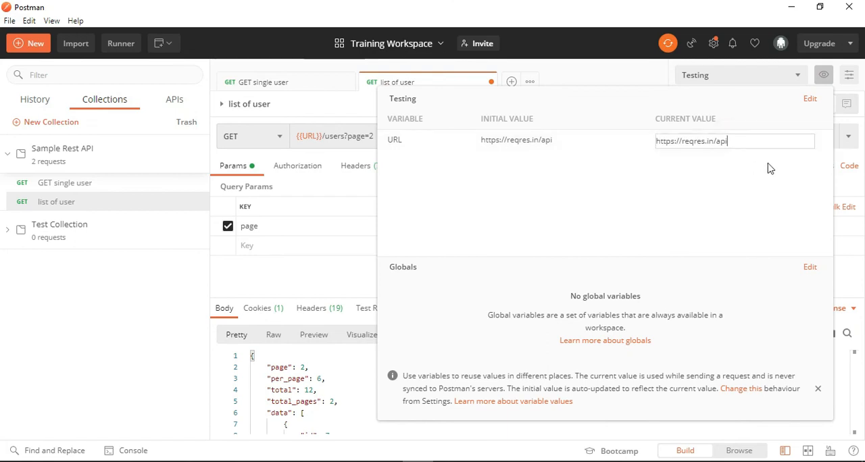
{"action": "left_click", "coordinate": [779, 189]}
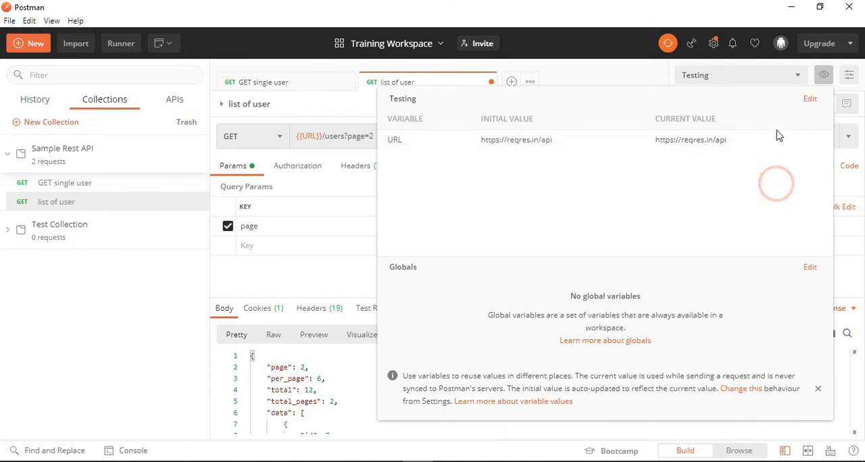
{"action": "left_click", "coordinate": [823, 75]}
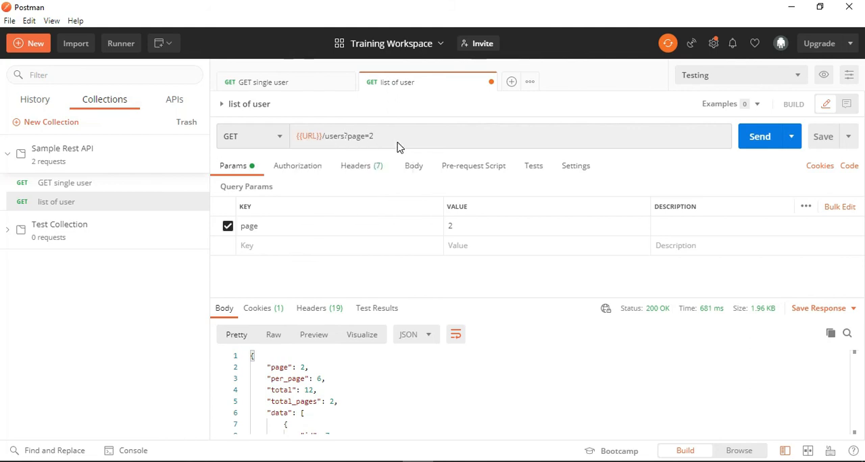
- Replace the base address in the GET single user request with {{URL}}, keeping /users/3, and save the request
{"action": "left_click", "coordinate": [399, 144]}
{"action": "left_click_drag", "start_coordinate": [332, 135], "coordinate": [394, 135]}
{"action": "left_click", "coordinate": [310, 80]}
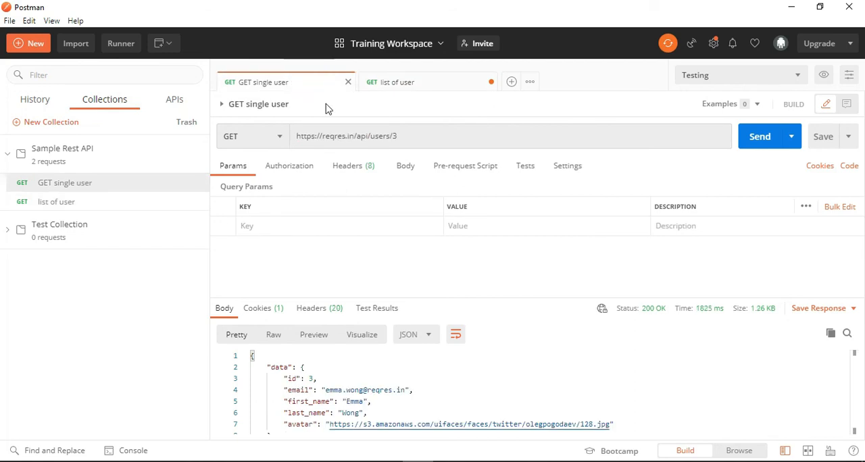
{"action": "left_click_drag", "start_coordinate": [399, 135], "coordinate": [293, 138]}
{"action": "left_click", "coordinate": [369, 135]}
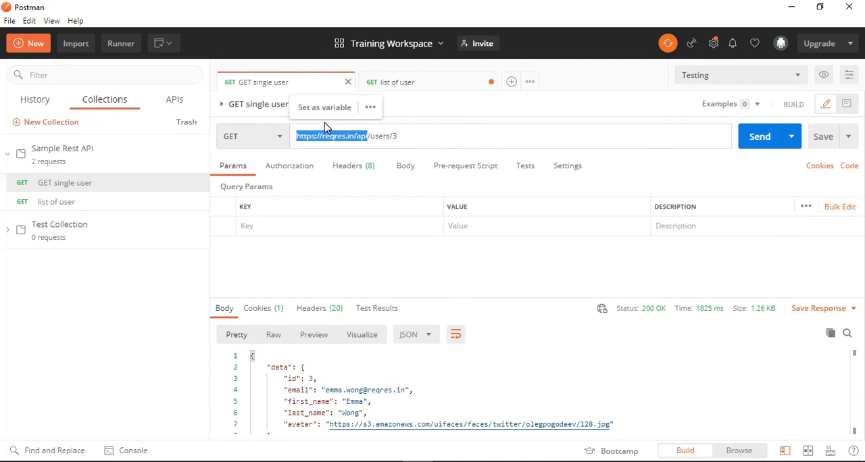
{"action": "type", "text": "{{"}
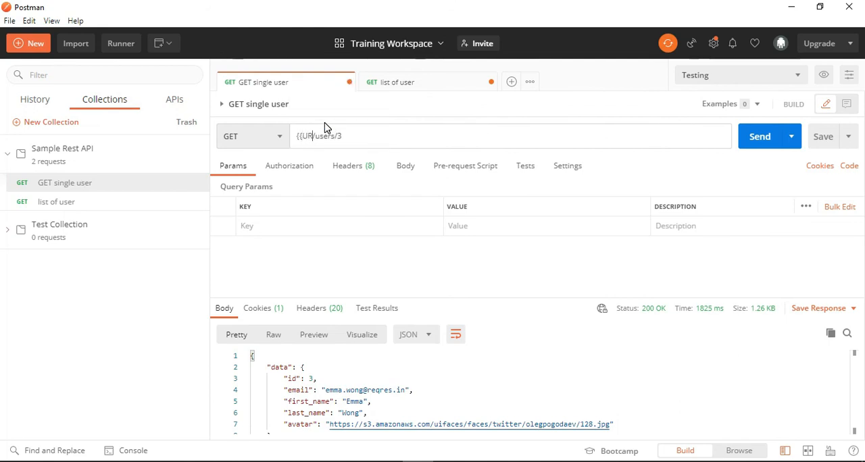
{"action": "type", "text": "URL}}"}
{"action": "mouse_move", "coordinate": [310, 139]}
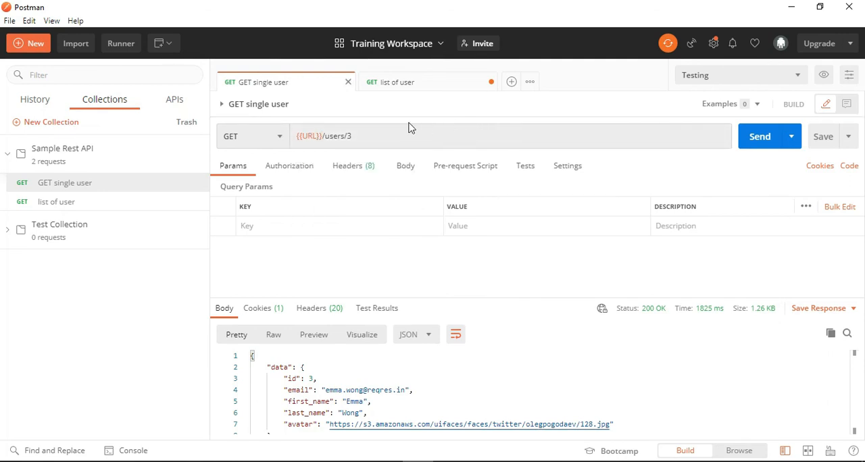
- Save the GET single user request, and send the list of user request at {{URL}}/users?page=2 to review its response body
{"action": "key", "text": "ctrl+s"}
{"action": "left_click_drag", "start_coordinate": [338, 136], "coordinate": [358, 128]}
{"action": "left_click", "coordinate": [392, 81]}
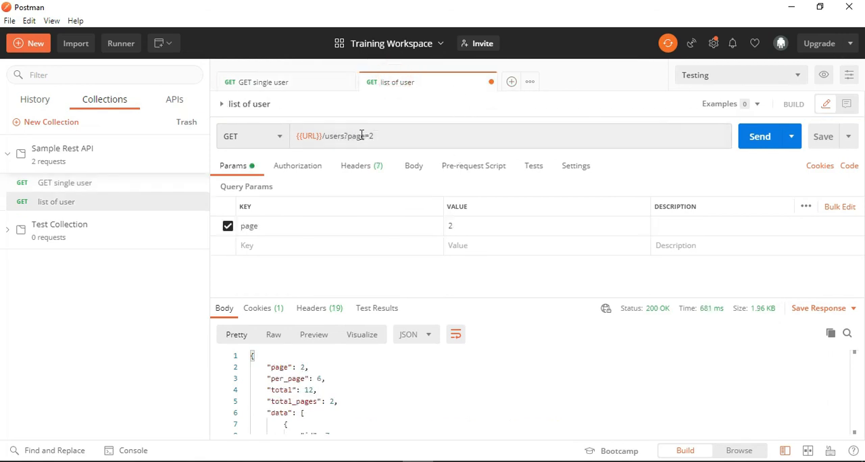
{"action": "left_click", "coordinate": [404, 82]}
{"action": "scroll", "coordinate": [365, 379], "scroll_direction": "down", "scroll_amount": 3}
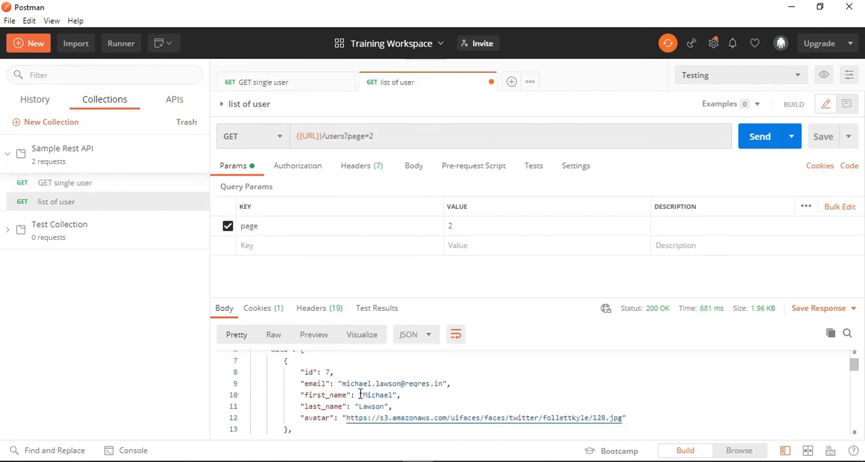
{"action": "scroll", "coordinate": [361, 395], "scroll_direction": "up", "scroll_amount": 3}
{"action": "left_click", "coordinate": [750, 140]}
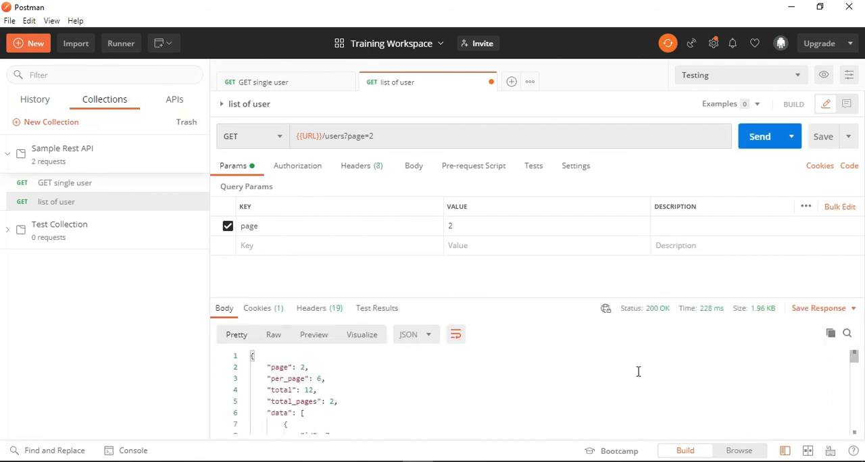
{"action": "scroll", "coordinate": [330, 372], "scroll_direction": "down", "scroll_amount": 2}
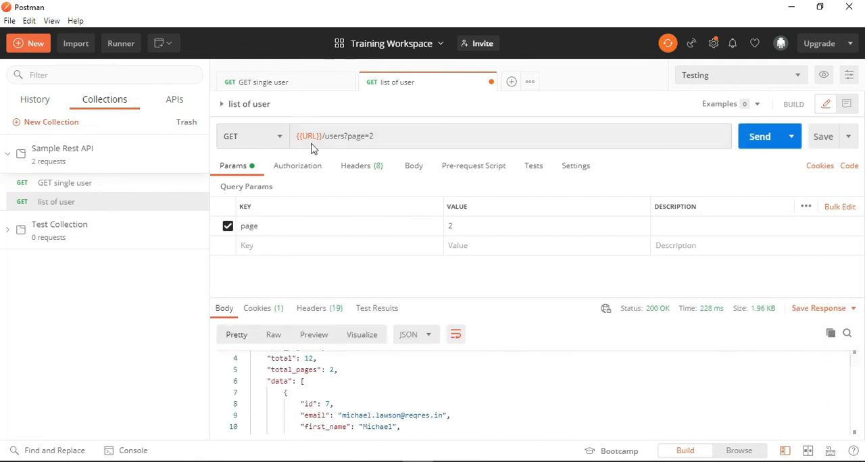
{"action": "mouse_move", "coordinate": [311, 138]}
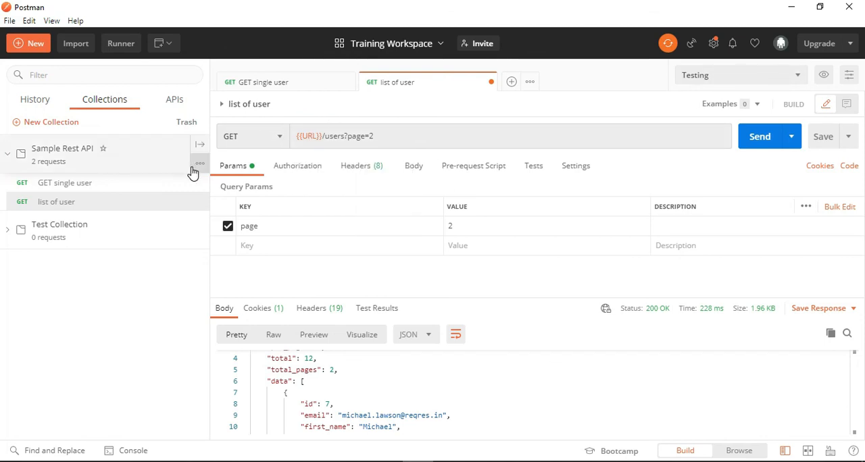
- Open the Sample Rest API collection for editing, look at where its collection variables are defined, and close it without changes
{"action": "mouse_move", "coordinate": [201, 166]}
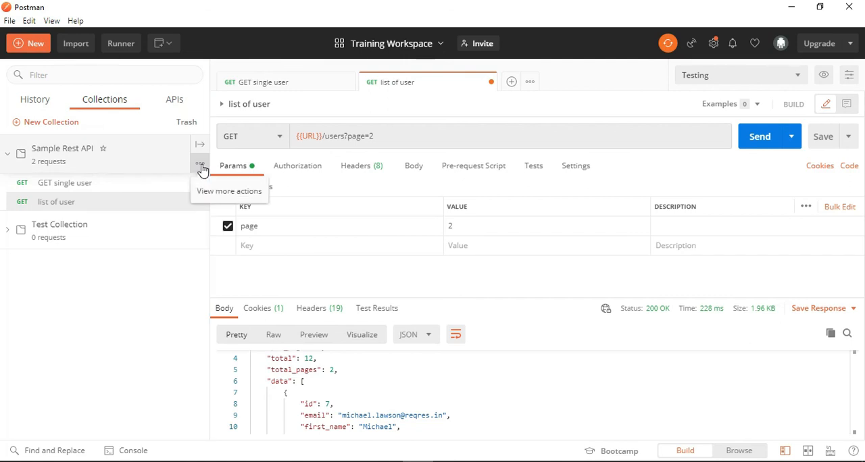
{"action": "left_click", "coordinate": [200, 165]}
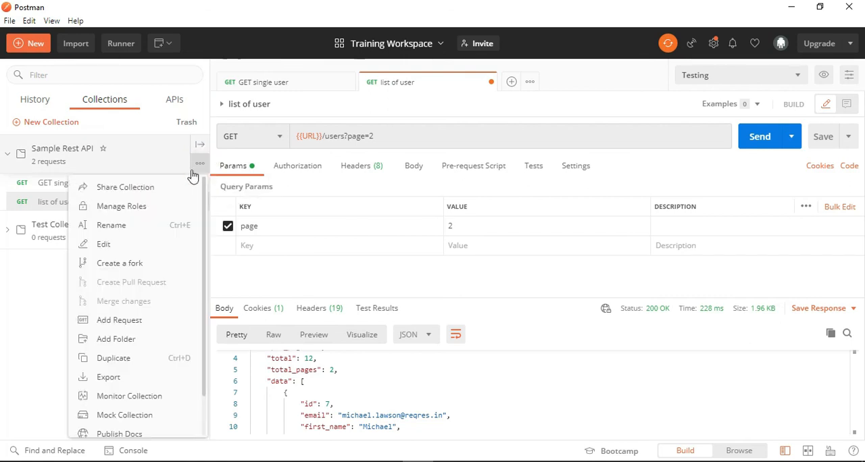
{"action": "left_click", "coordinate": [121, 245]}
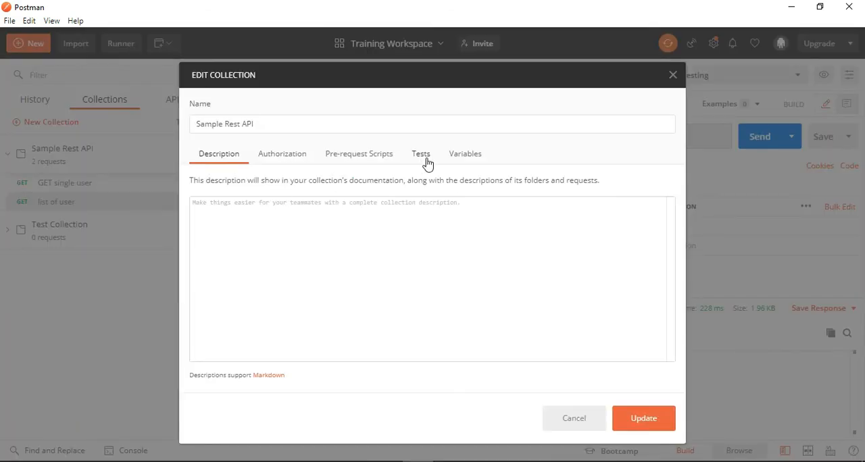
{"action": "left_click", "coordinate": [480, 160]}
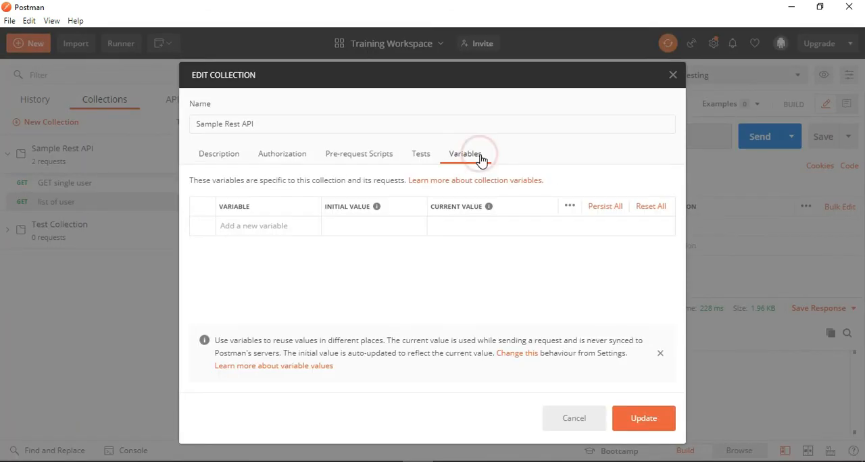
{"action": "left_click", "coordinate": [245, 229]}
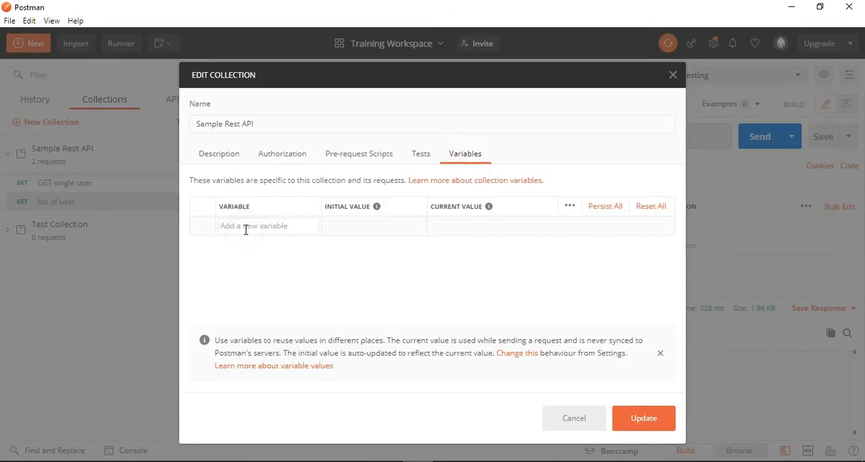
{"action": "left_click", "coordinate": [344, 227]}
{"action": "left_click", "coordinate": [266, 227]}
{"action": "left_click", "coordinate": [673, 75]}
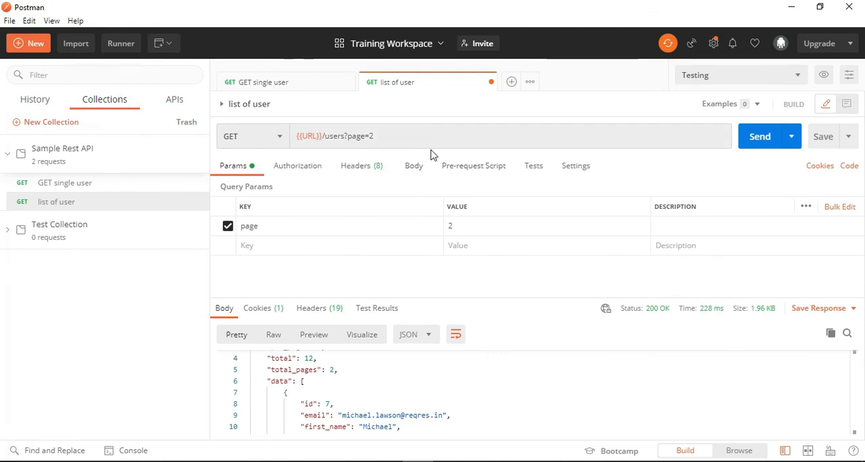
- Open the pre-request script of the list of user request and look through the available snippets for variables and requests
{"action": "left_click", "coordinate": [483, 168]}
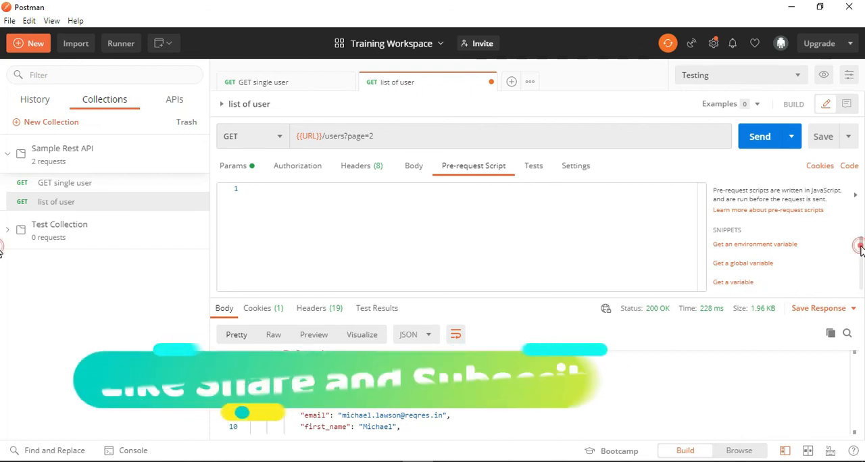
{"action": "left_click_drag", "start_coordinate": [861, 247], "coordinate": [857, 265]}
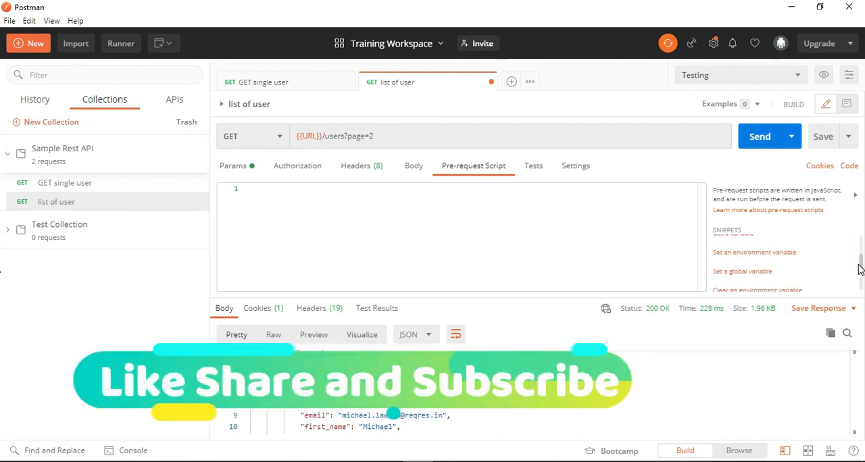
{"action": "scroll", "coordinate": [748, 276], "scroll_direction": "down", "scroll_amount": 2}
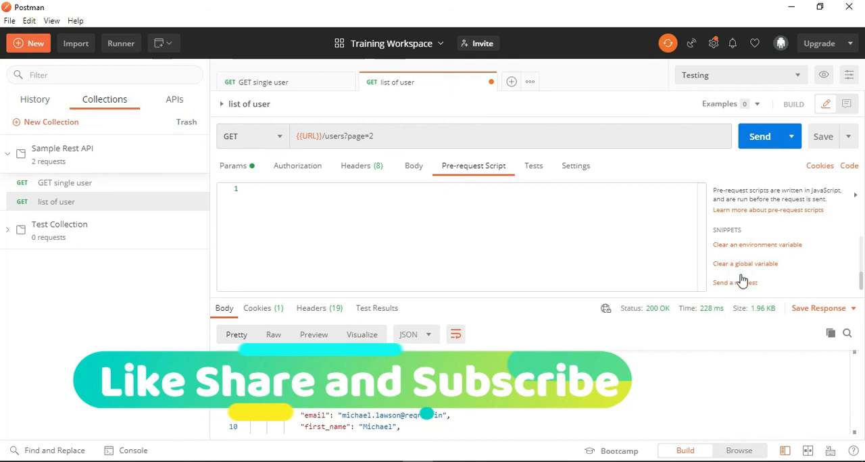
{"action": "scroll", "coordinate": [749, 270], "scroll_direction": "up", "scroll_amount": 3}
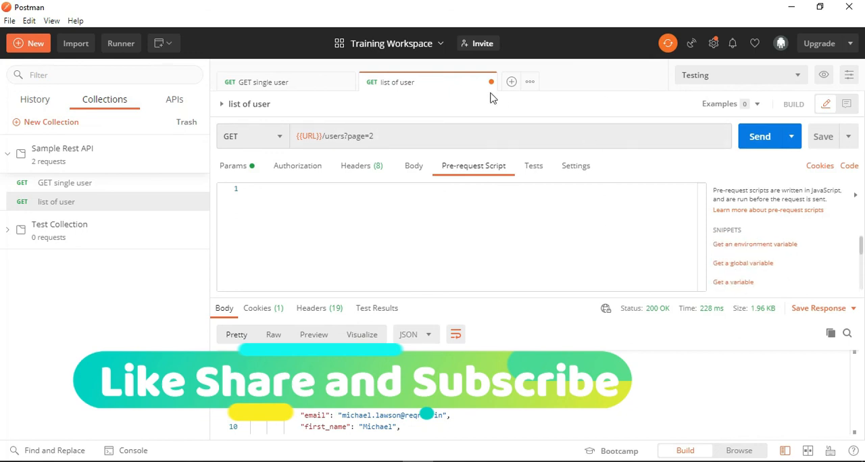